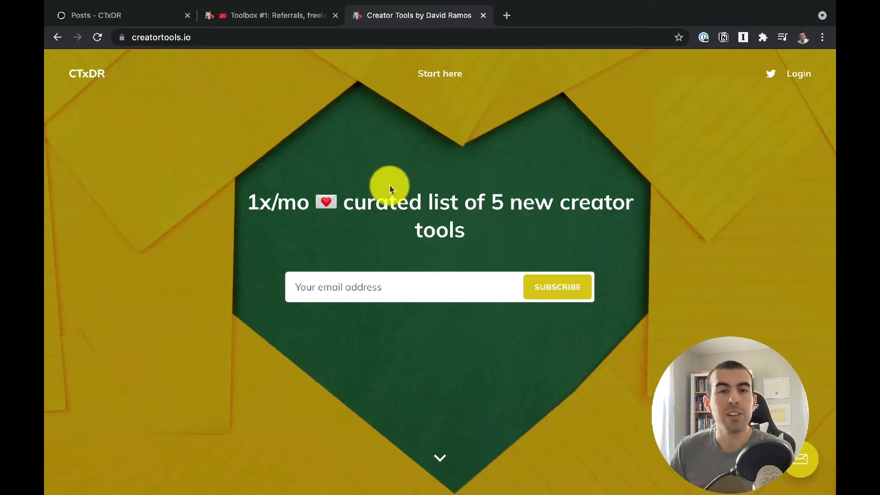
Switch to the Ghost posts list and open the draft "Toolbox #2: Reddit growth hacks, free animations, audio blogs, and AI translation".
click(144, 14)
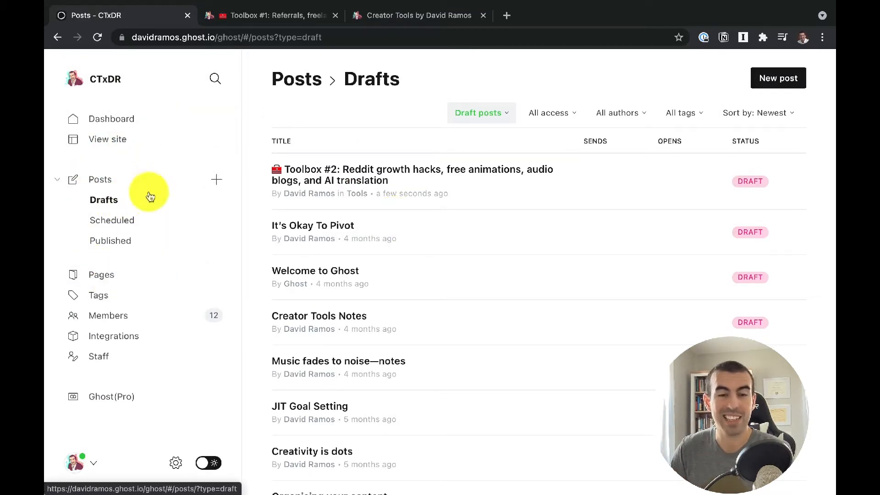
click(473, 194)
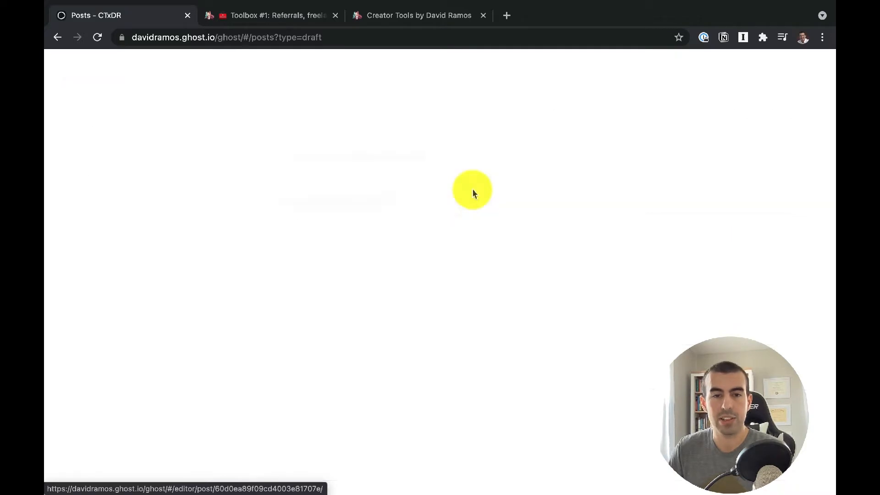
scroll(742, 255, down, 4)
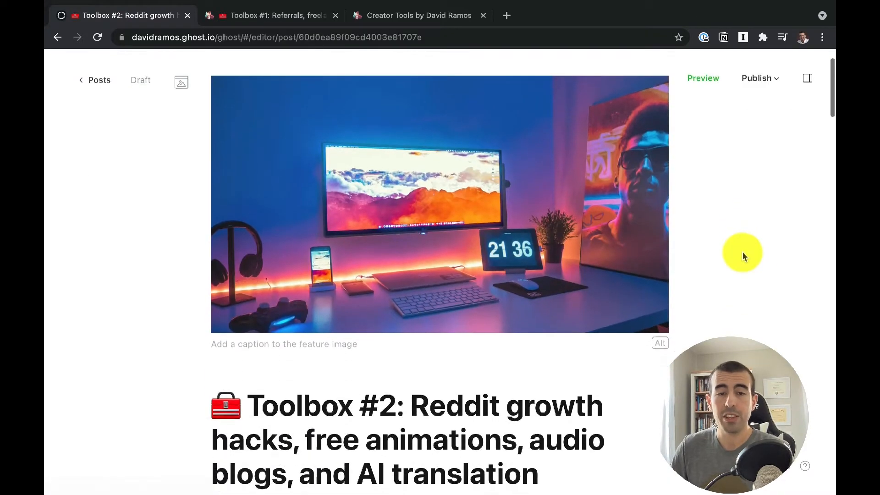
scroll(743, 255, down, 1)
scroll(471, 180, up, 3)
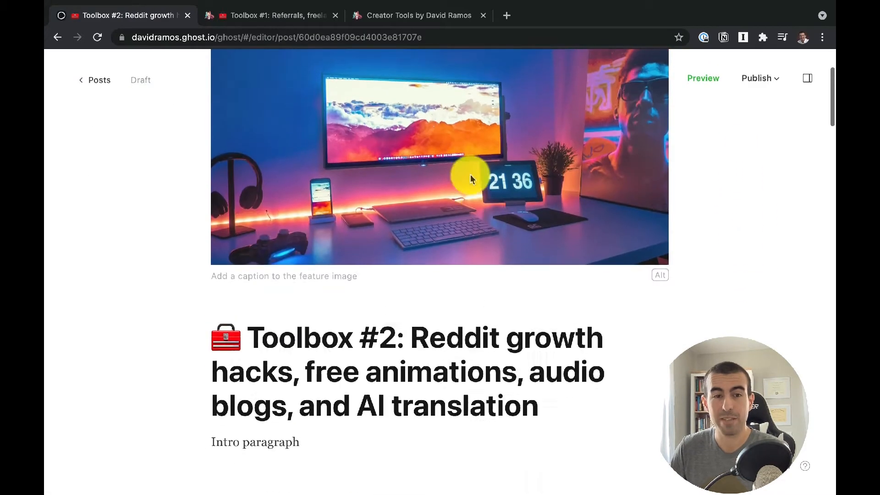
Look through the draft's tool sections, from the related subreddits graph to #5 Catapult at the end.
scroll(609, 329, down, 7)
scroll(609, 330, down, 9)
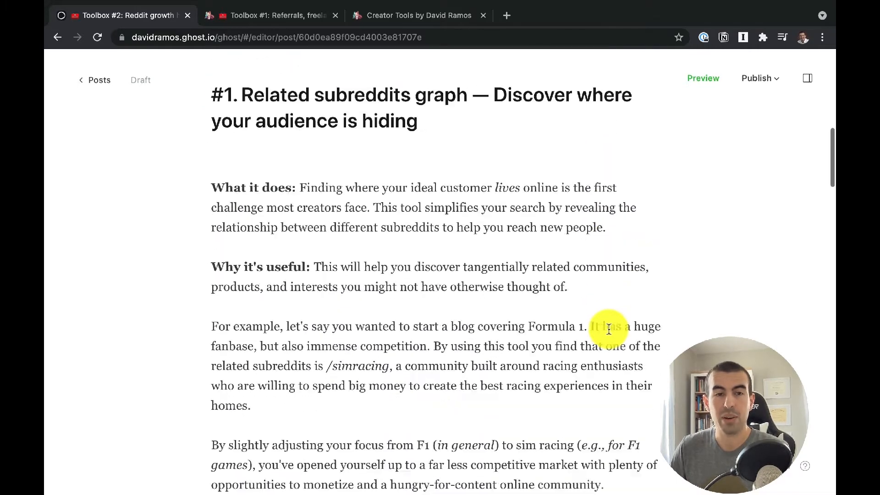
scroll(609, 329, down, 18)
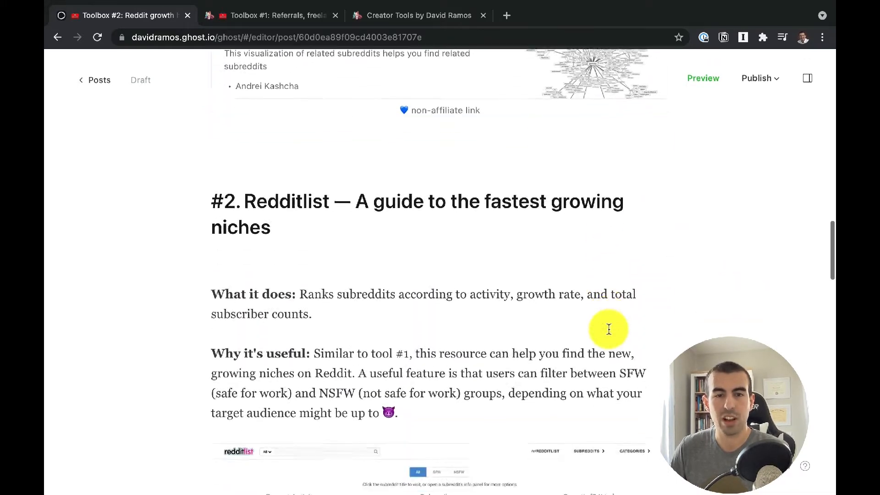
scroll(609, 329, down, 7)
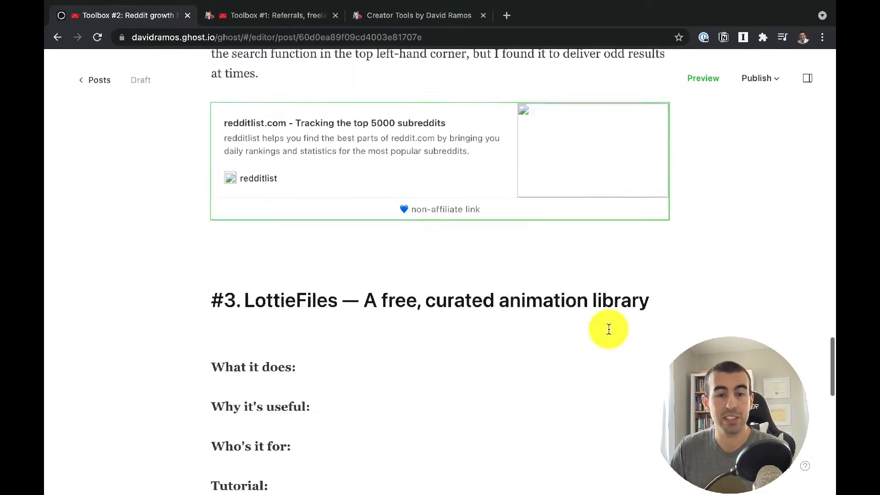
scroll(609, 329, up, 20)
scroll(609, 329, up, 10)
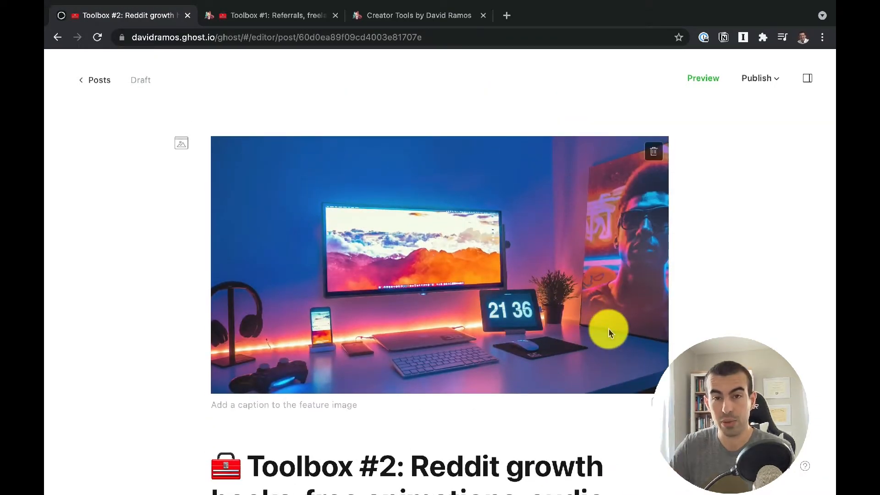
scroll(608, 328, down, 10)
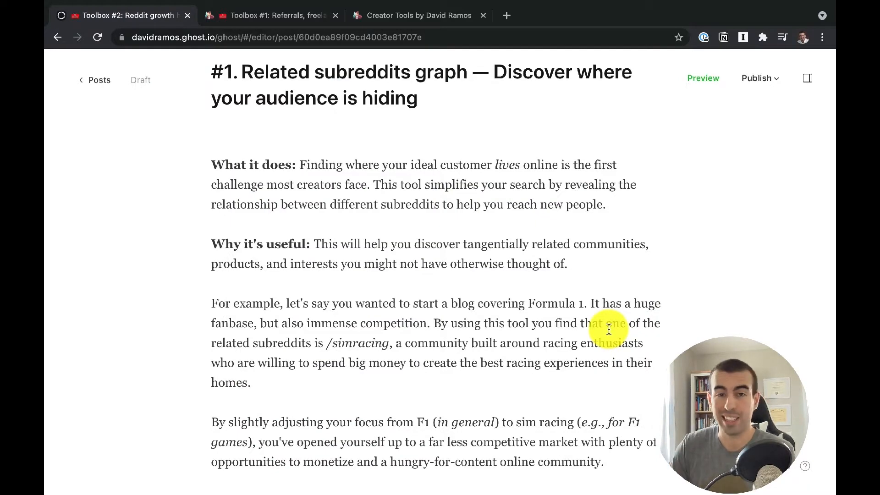
scroll(609, 328, down, 10)
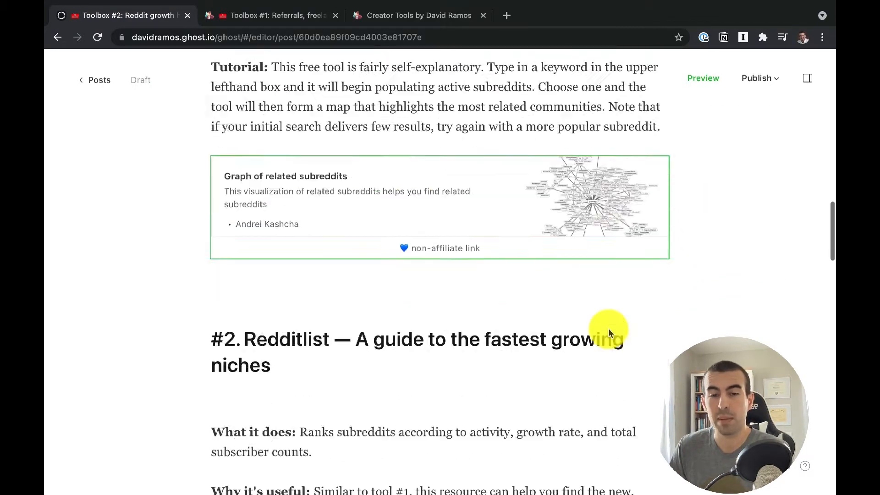
scroll(609, 329, down, 20)
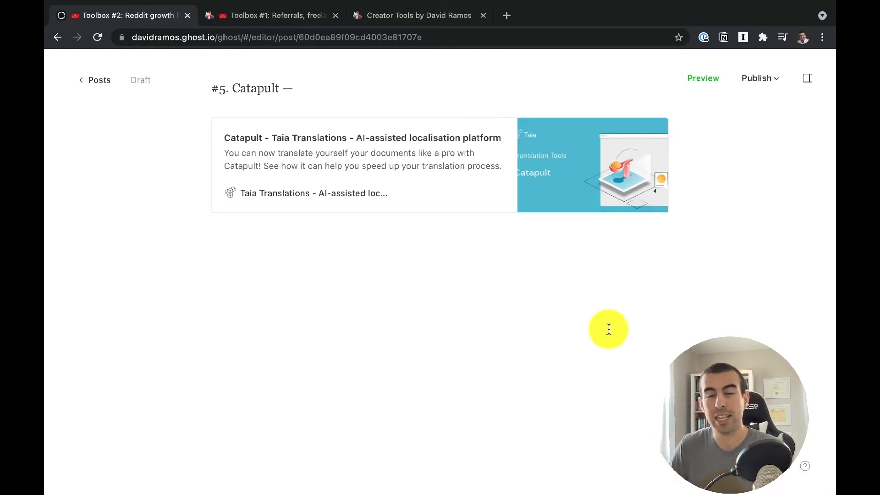
Insert the saved snippet "What,why,who,tutorial" in the empty paragraph below the Catapult bookmark card.
click(475, 300)
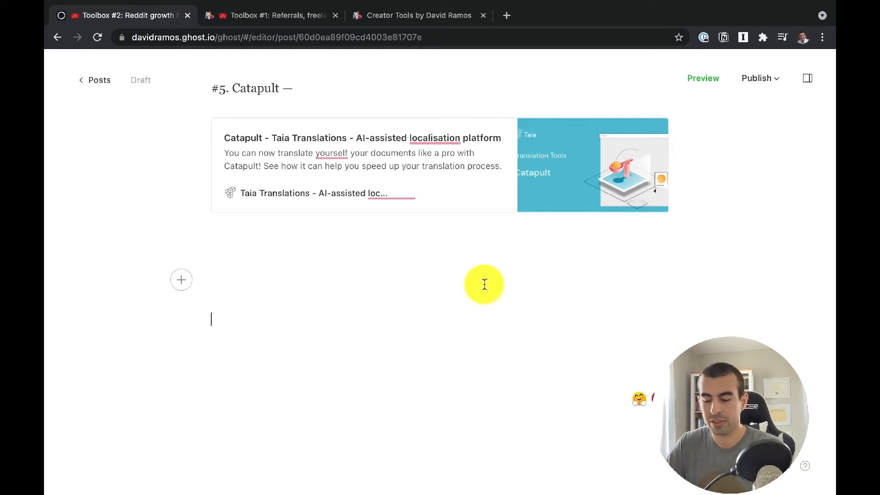
text(/)
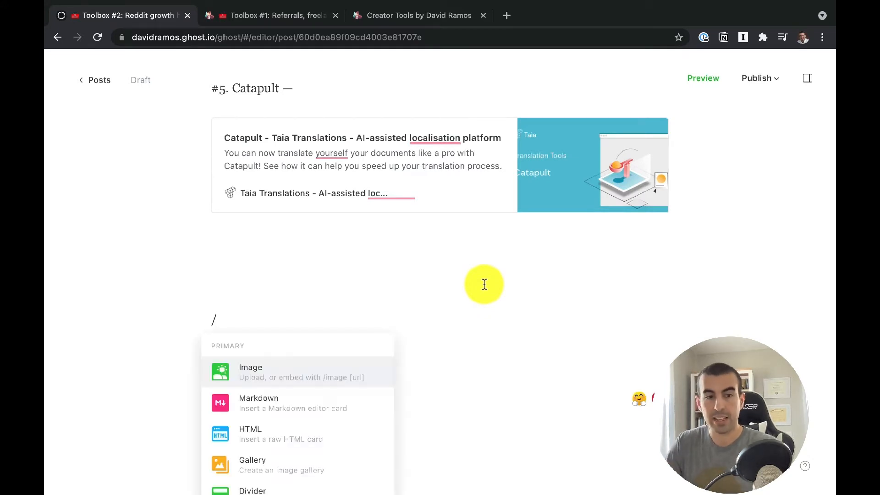
scroll(421, 299, down, 2)
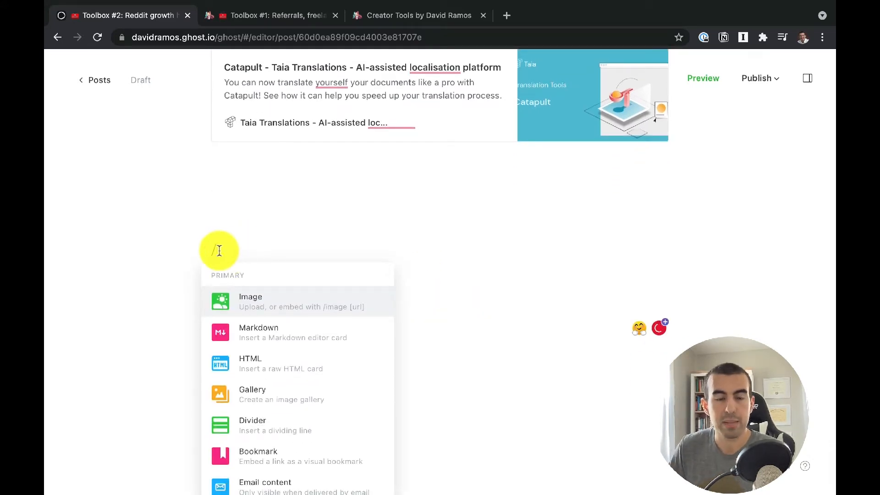
scroll(320, 320, down, 2)
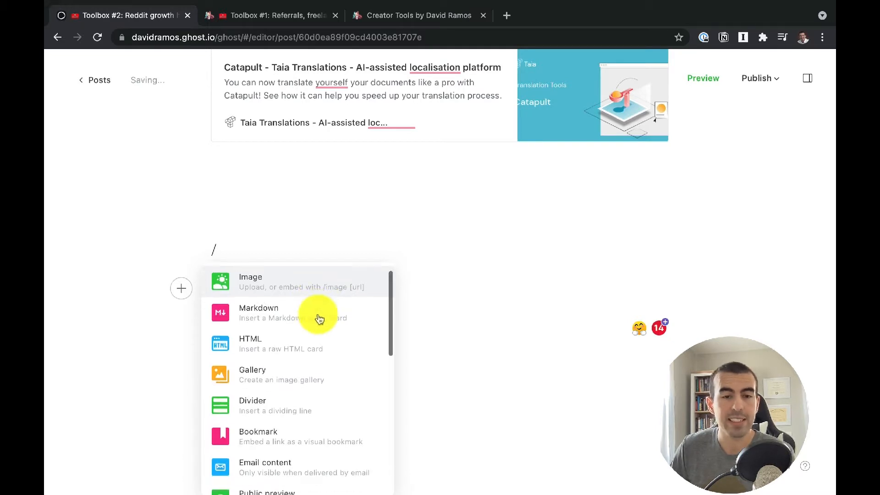
scroll(324, 329, down, 4)
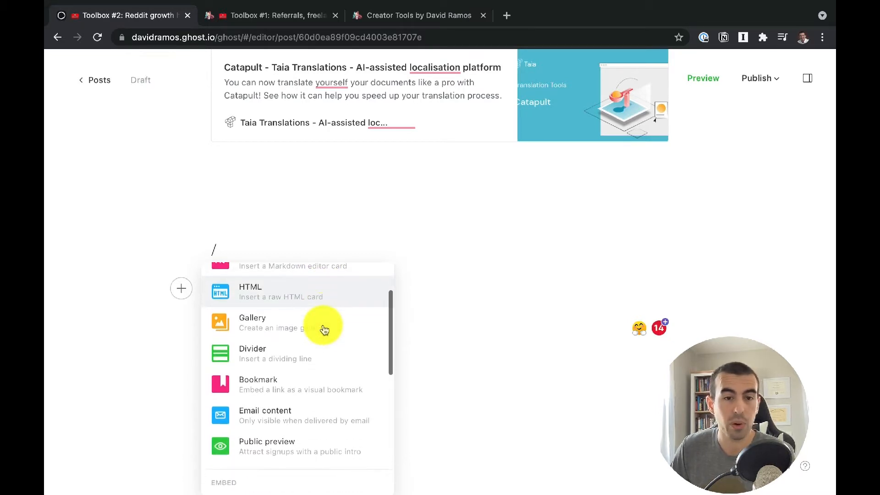
scroll(324, 329, down, 5)
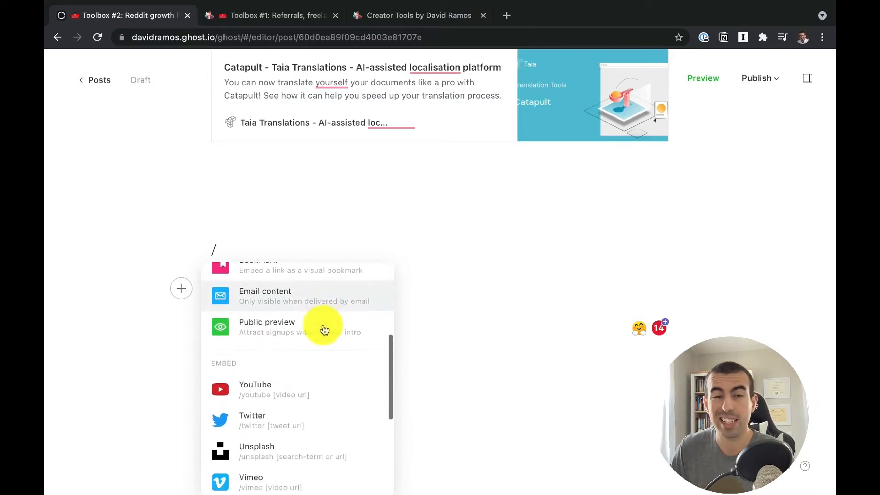
scroll(328, 330, down, 2)
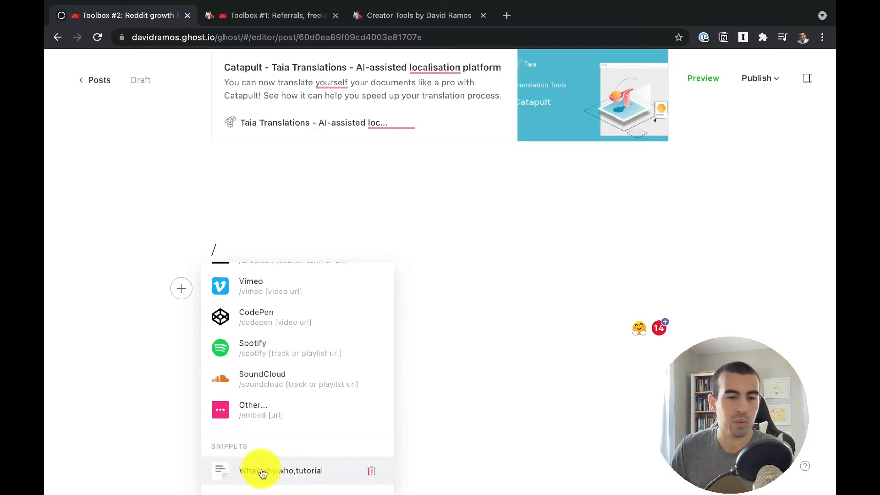
click(292, 471)
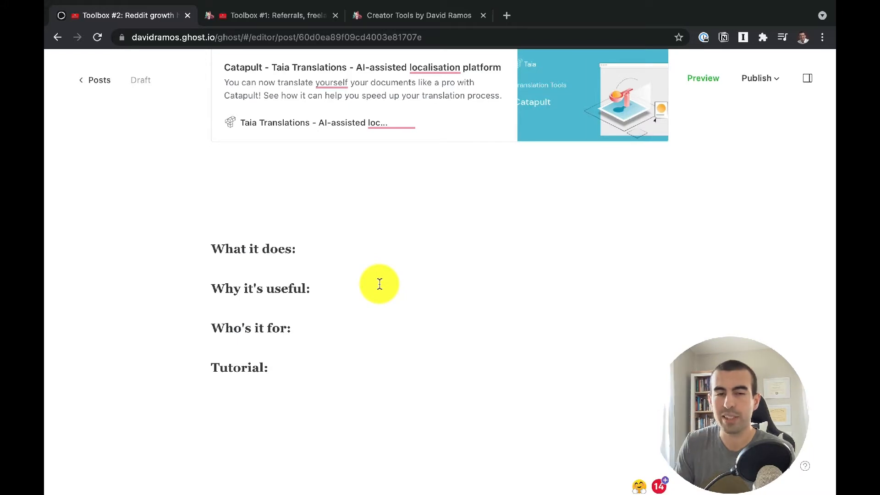
Try italic formatting on the "#1. Related subreddits graph" heading and remove it again.
scroll(380, 284, up, 15)
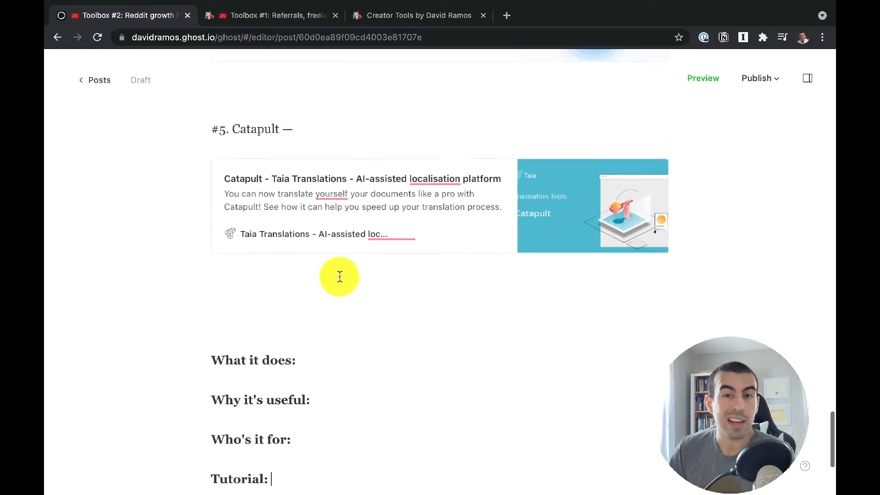
scroll(339, 276, up, 15)
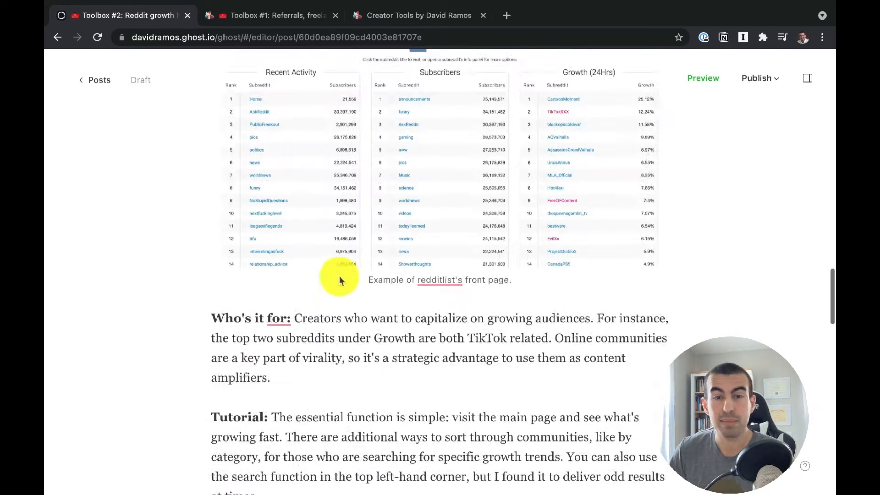
scroll(339, 276, up, 15)
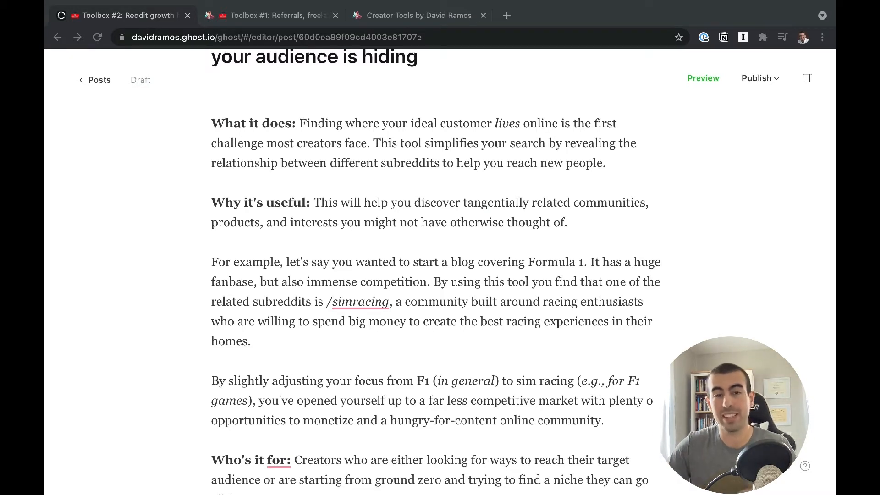
scroll(474, 367, up, 3)
scroll(473, 364, up, 5)
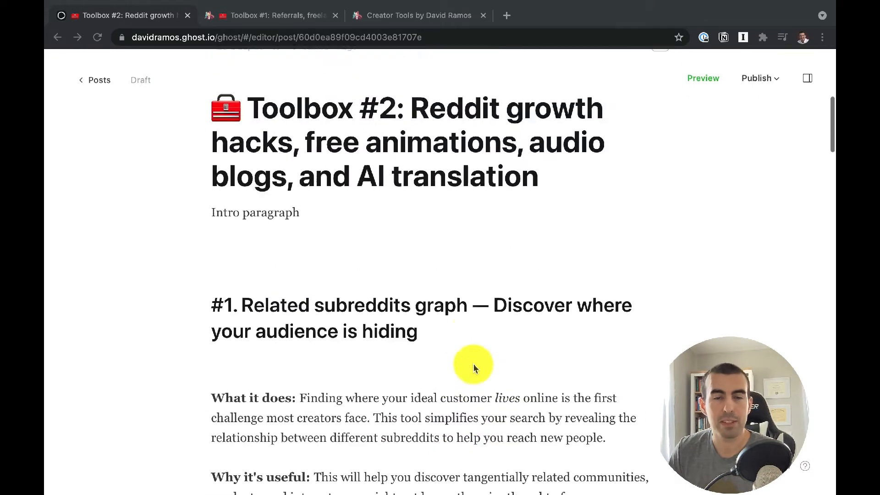
drag(428, 367, 232, 348)
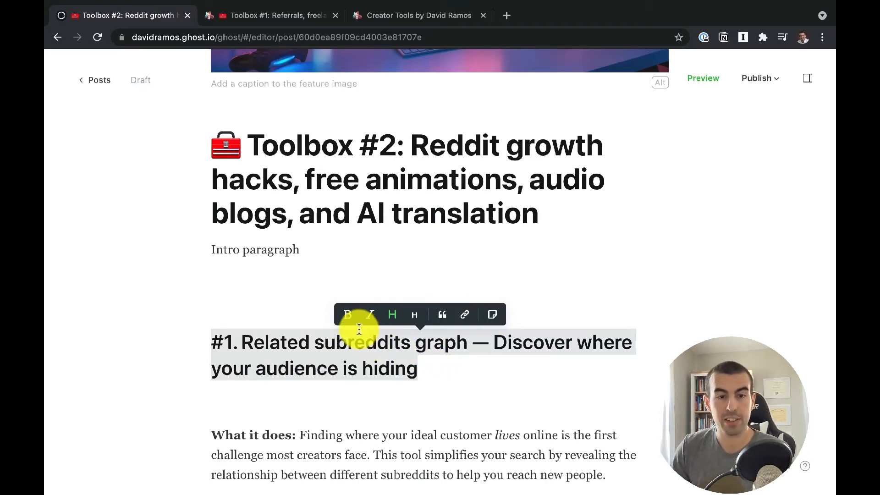
click(372, 316)
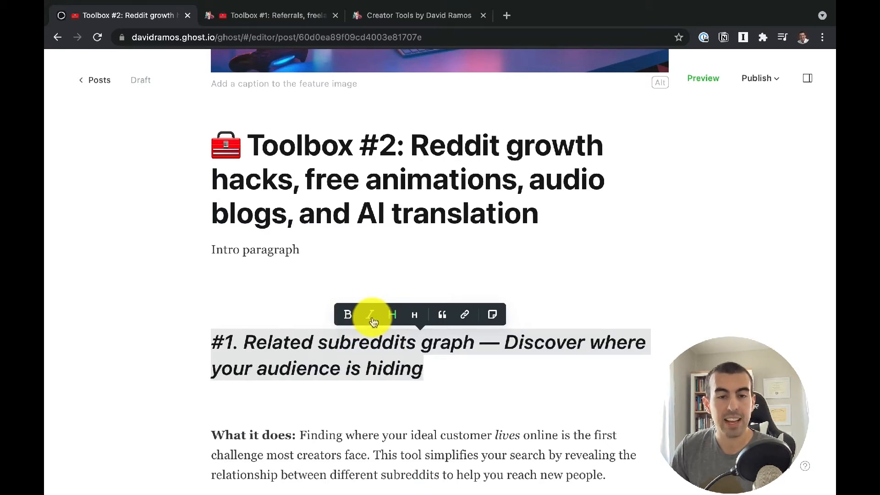
click(372, 316)
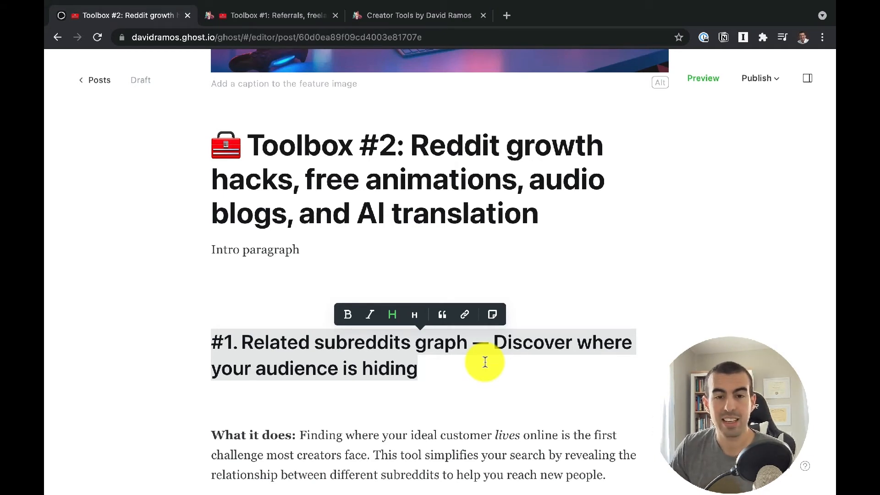
Deselect the heading and review the draft's #1 section, from What it does to Tutorial, and the start of #2 Redditlist.
scroll(485, 362, down, 5)
click(458, 328)
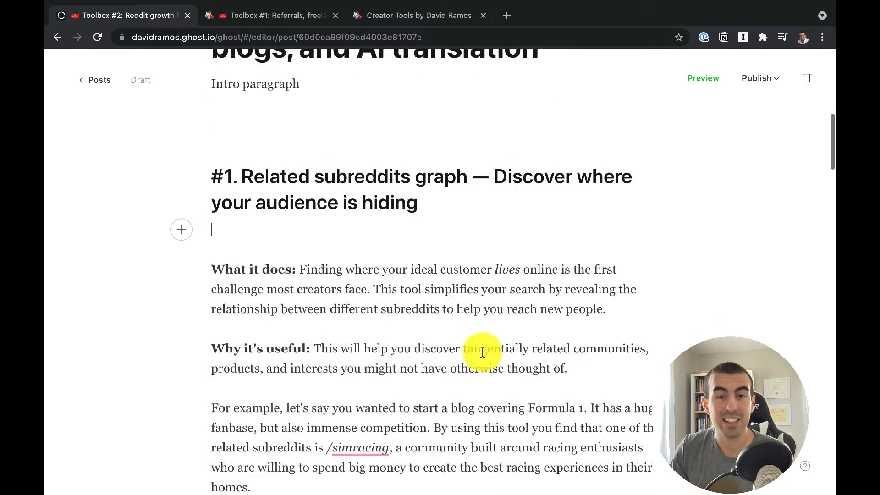
scroll(483, 351, down, 5)
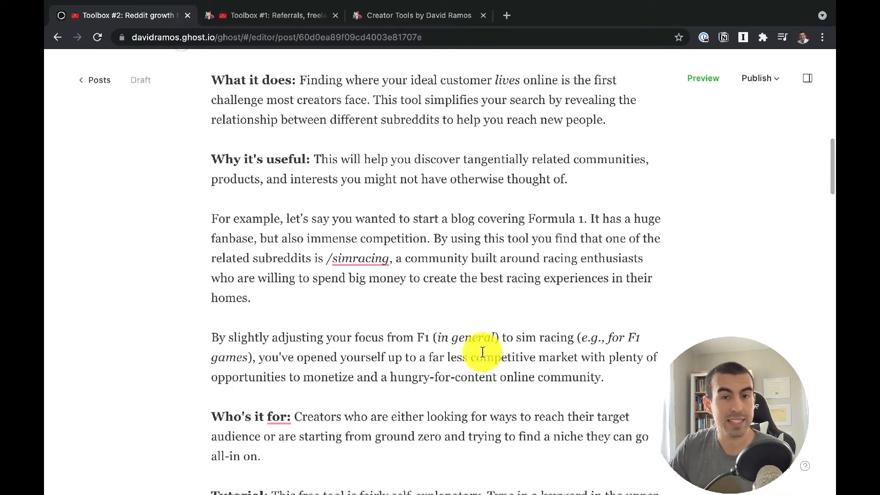
scroll(353, 338, down, 4)
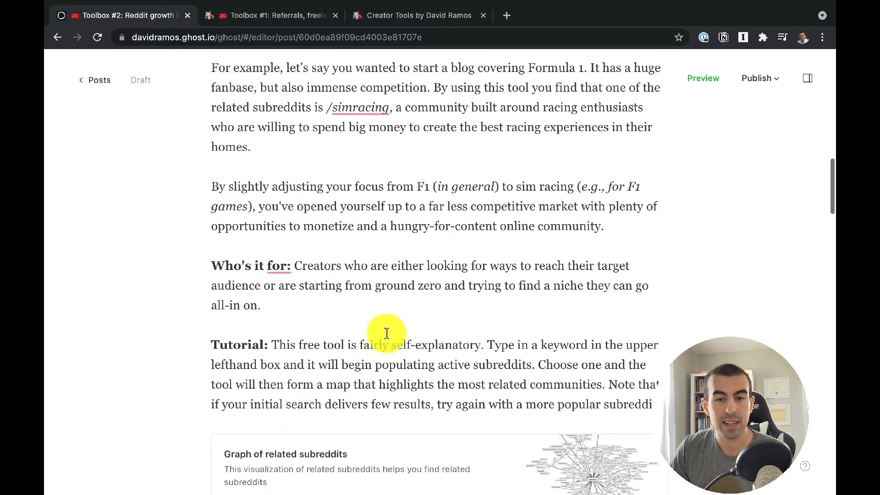
scroll(386, 334, up, 4)
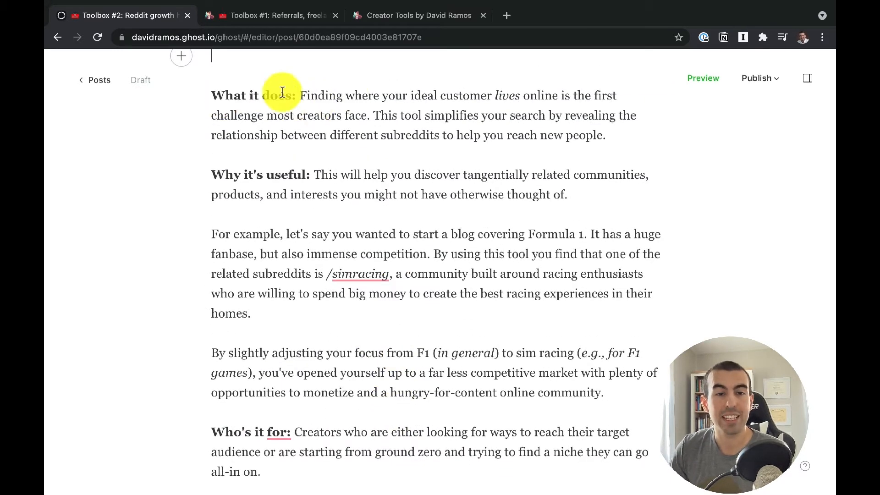
scroll(342, 246, down, 2)
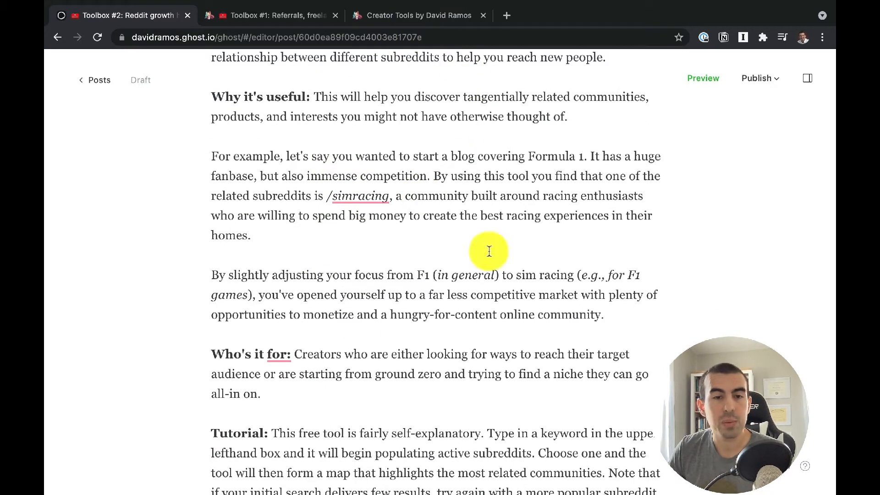
scroll(367, 165, down, 4)
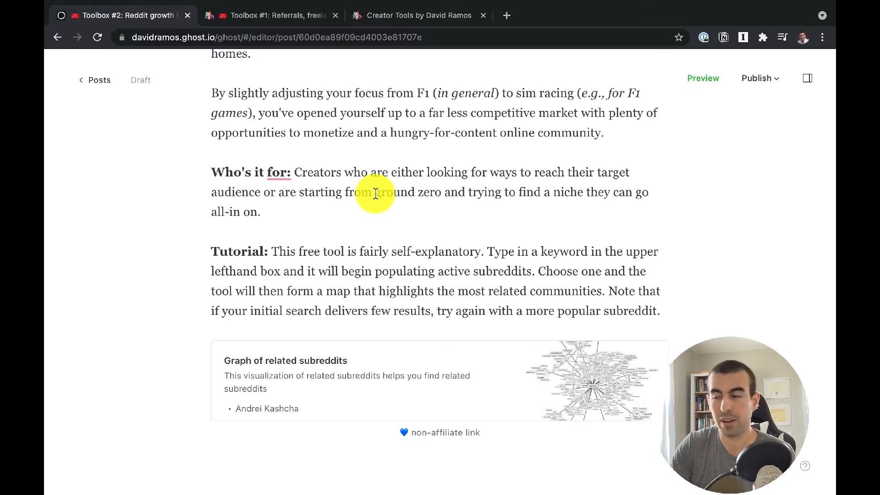
scroll(372, 193, up, 8)
scroll(370, 192, down, 5)
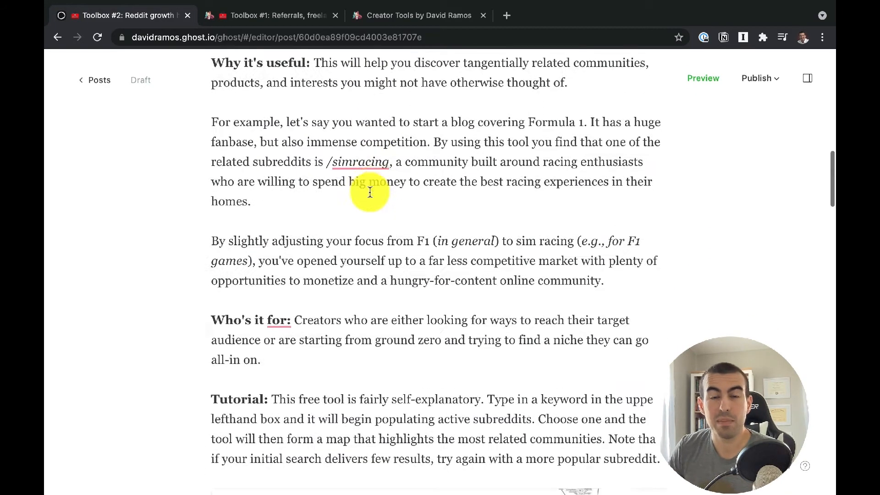
scroll(370, 192, down, 10)
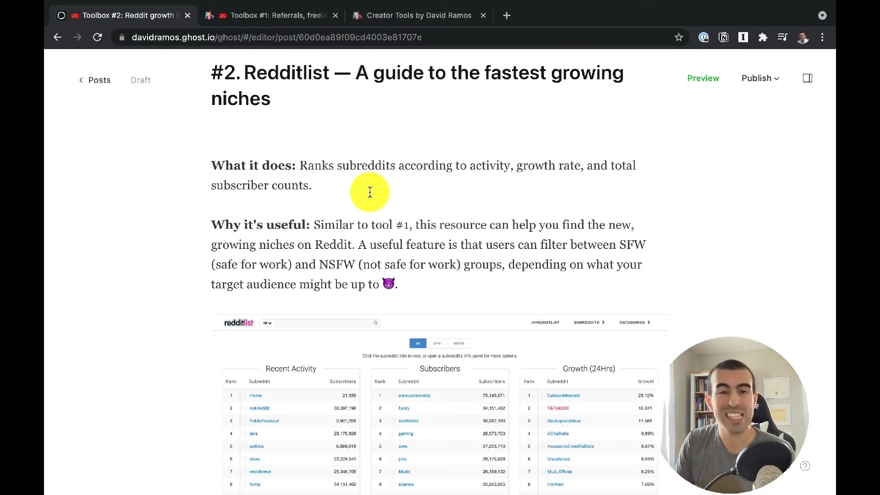
scroll(370, 192, up, 20)
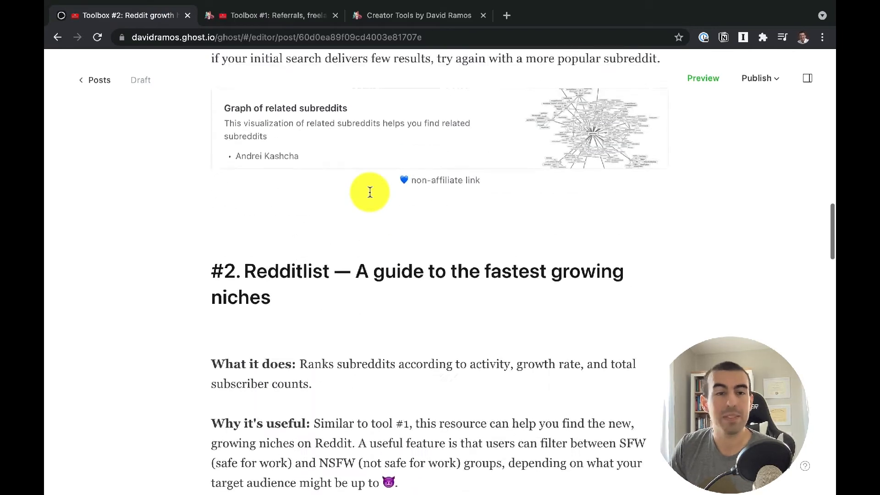
Look through the Toolbox #2 draft, from its title and #1 section down to the #5 Catapult section.
scroll(370, 192, up, 5)
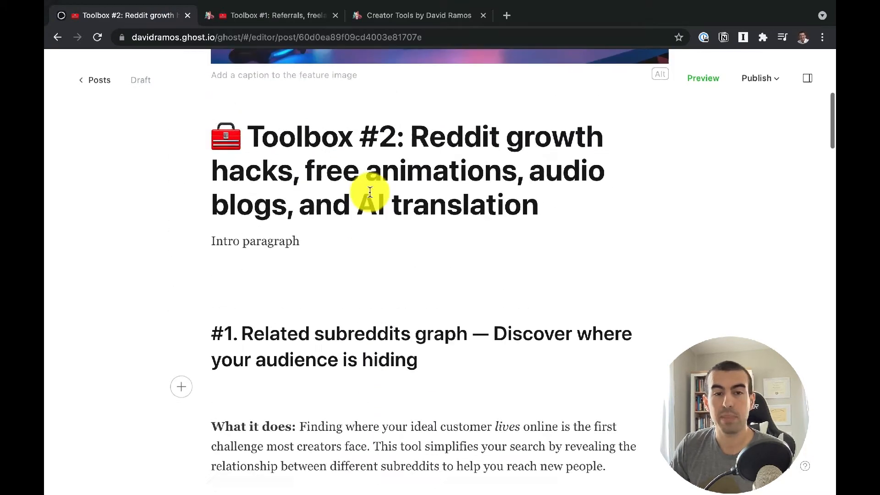
scroll(411, 243, down, 6)
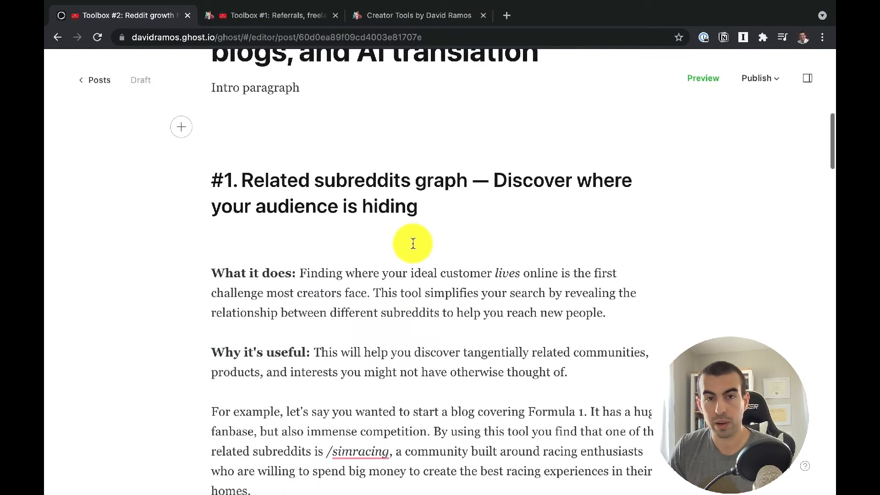
scroll(338, 251, down, 15)
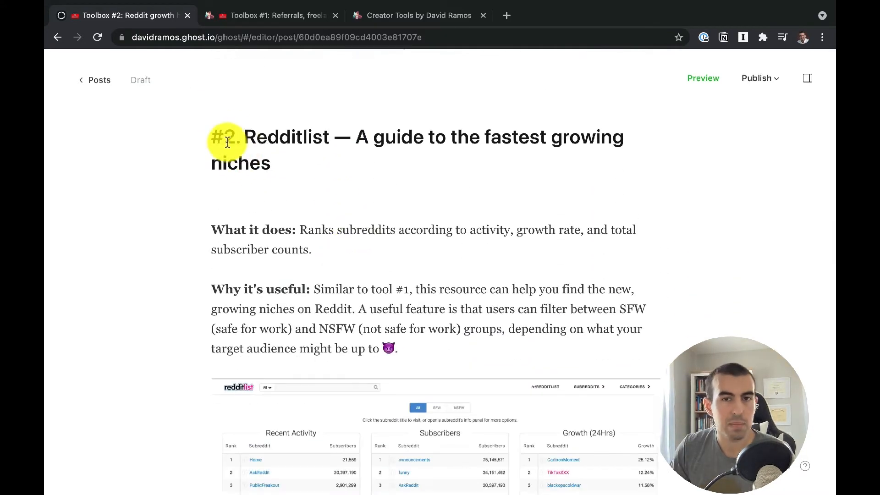
scroll(393, 206, down, 12)
scroll(396, 209, down, 8)
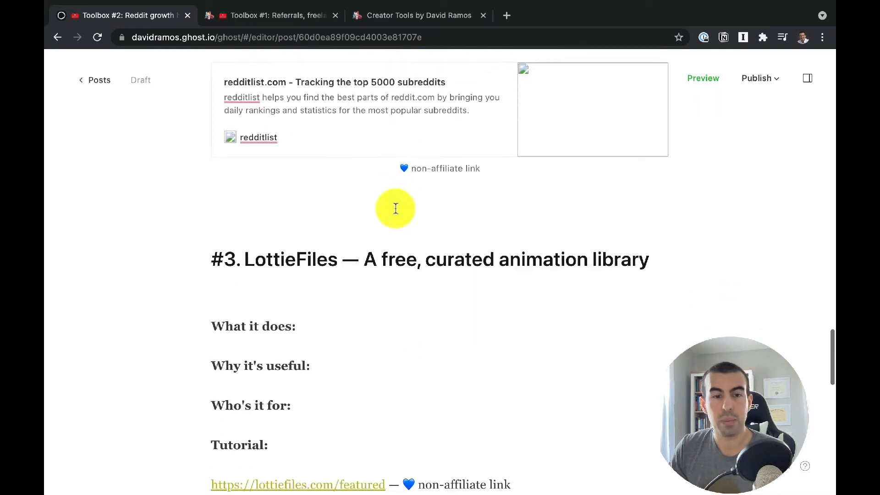
scroll(441, 255, down, 4)
scroll(441, 254, down, 7)
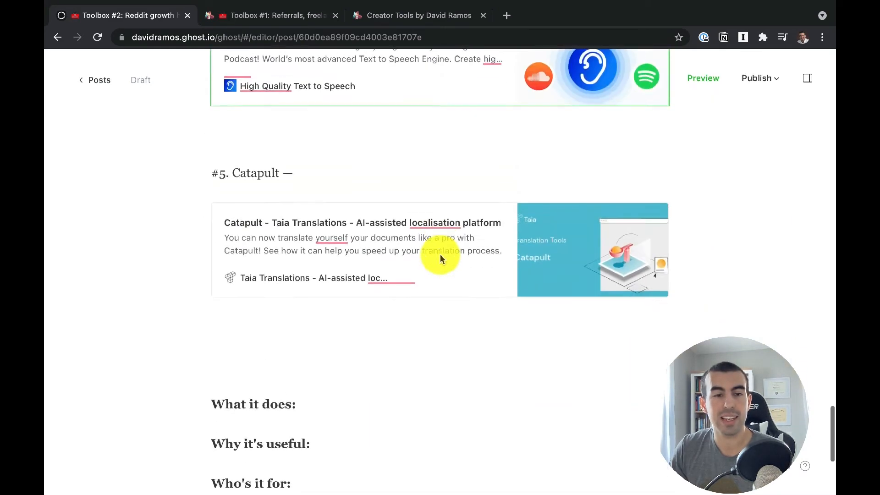
Format the "#4. Listnr —" line above the Listnr bookmark card as a large heading.
scroll(440, 255, up, 5)
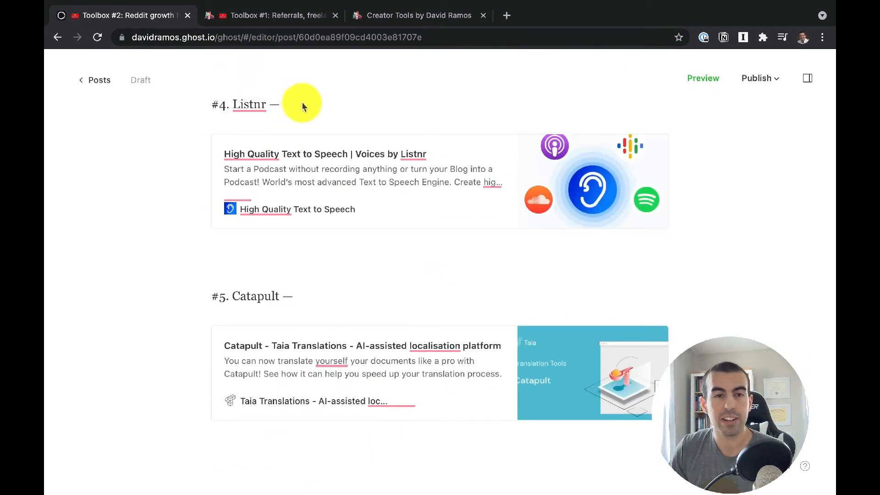
drag(301, 104, 207, 105)
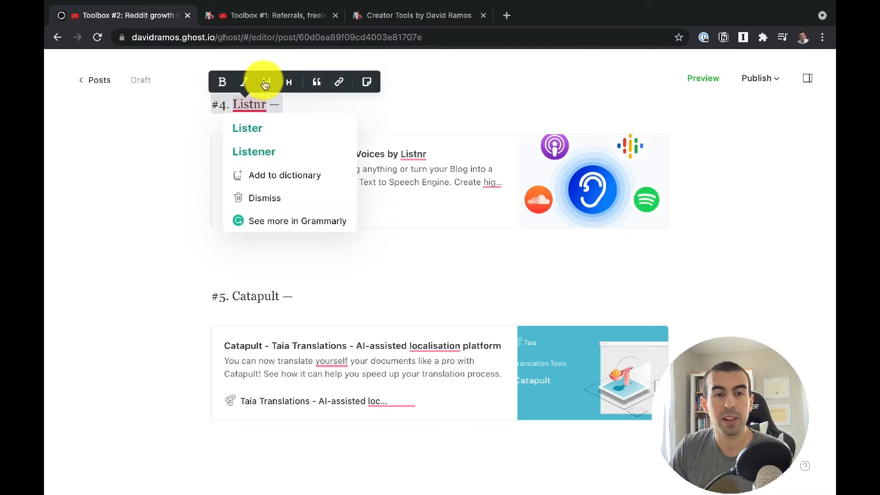
click(267, 81)
click(353, 112)
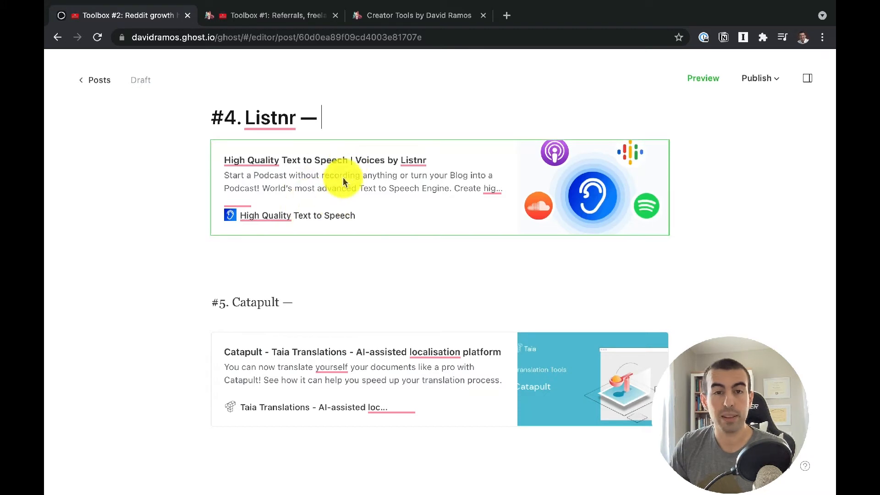
Examine the plain lottiefiles.com/featured link in the #3 section and compare it with the Listnr bookmark card in #4.
scroll(391, 139, up, 2)
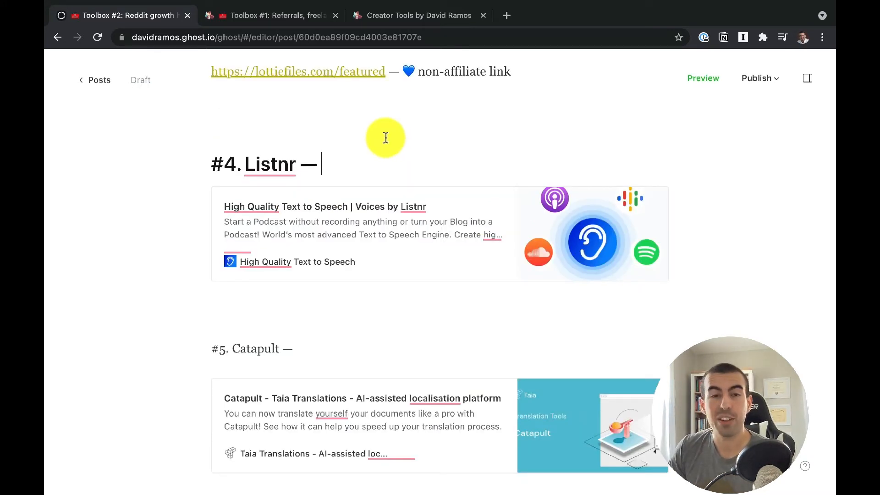
scroll(390, 138, up, 2)
scroll(388, 138, up, 4)
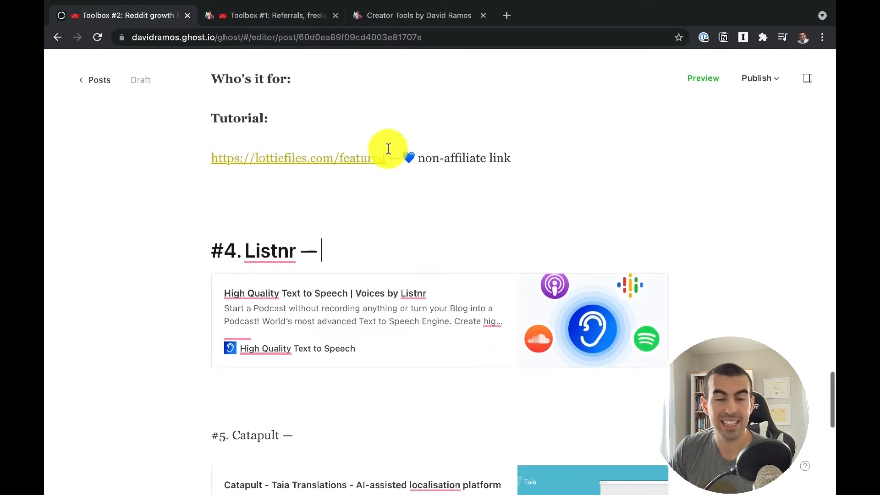
mouse_move(232, 190)
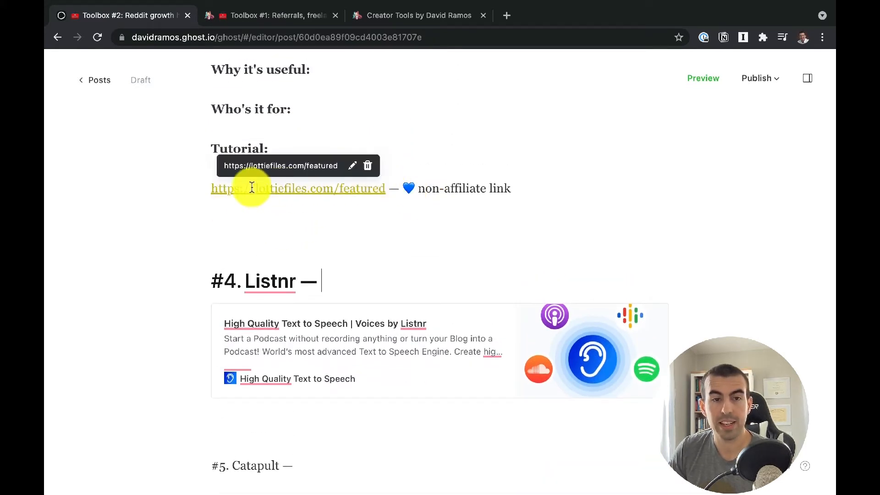
scroll(365, 225, down, 2)
scroll(365, 225, down, 2)
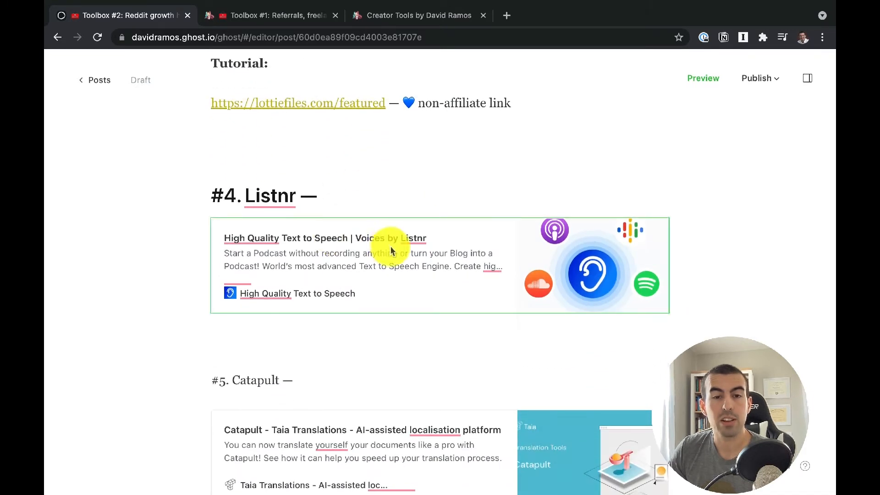
Add an empty paragraph below the Listnr bookmark card and paste the Ohio.gov link there as a bookmark card.
scroll(390, 240, down, 3)
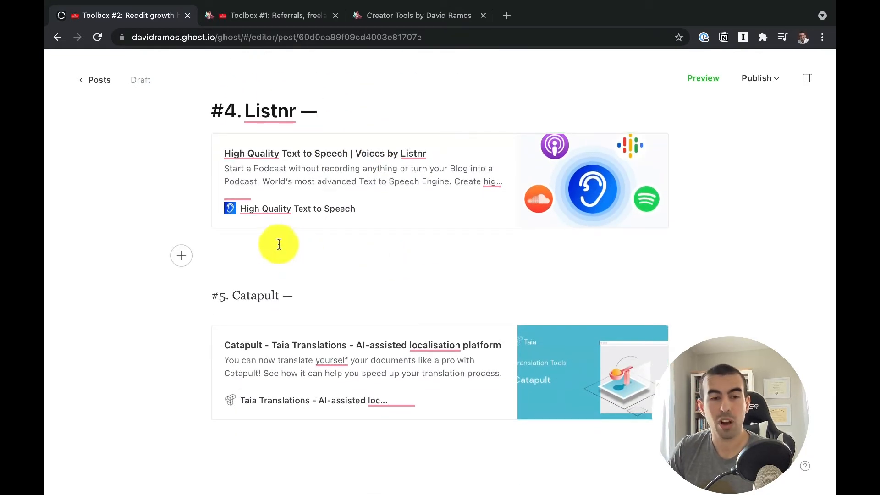
scroll(281, 256, up, 1)
click(281, 283)
key(Return)
key(Up)
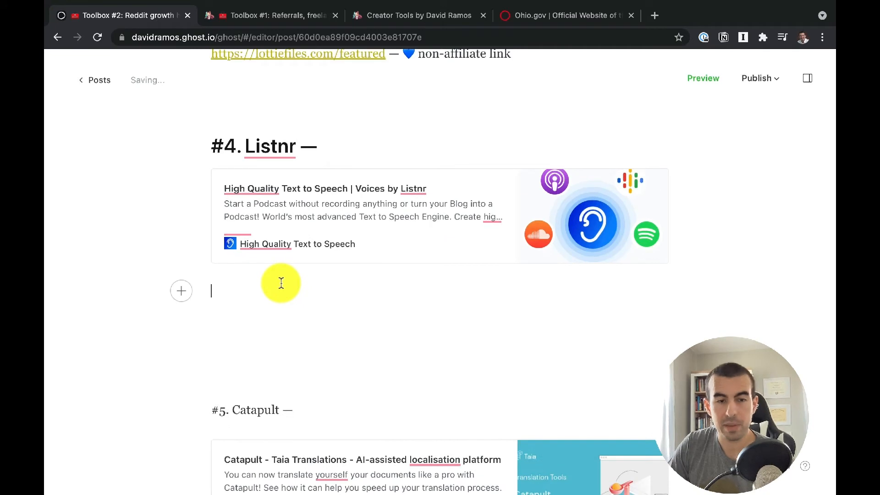
key(super+v)
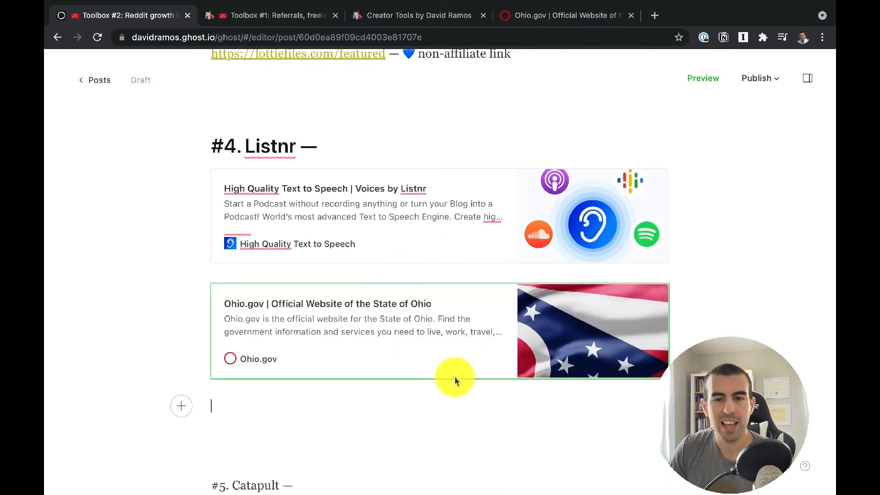
scroll(454, 376, down, 1)
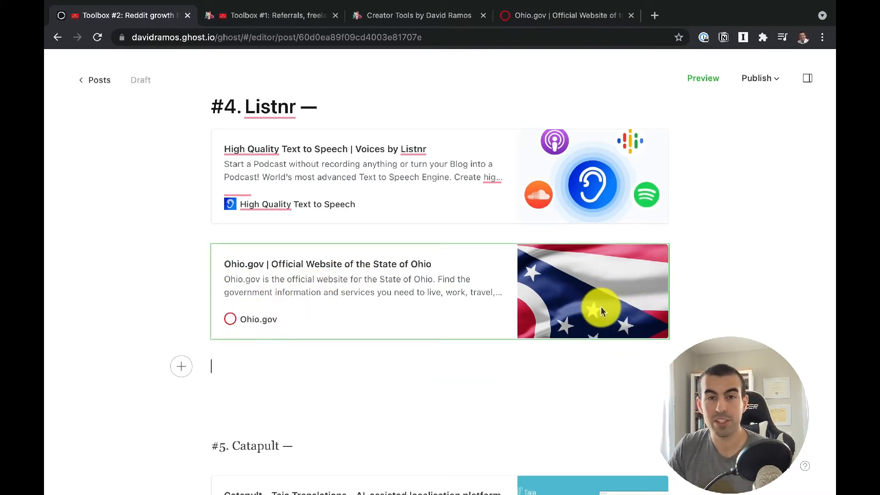
click(527, 216)
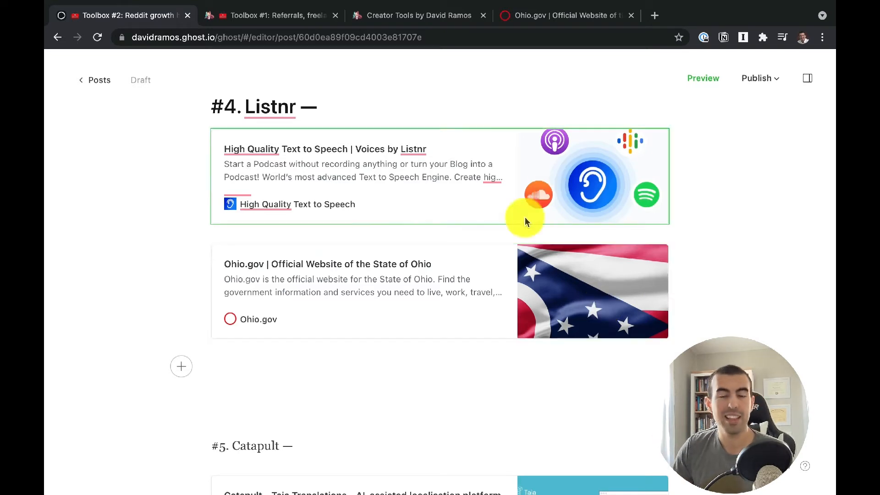
click(527, 275)
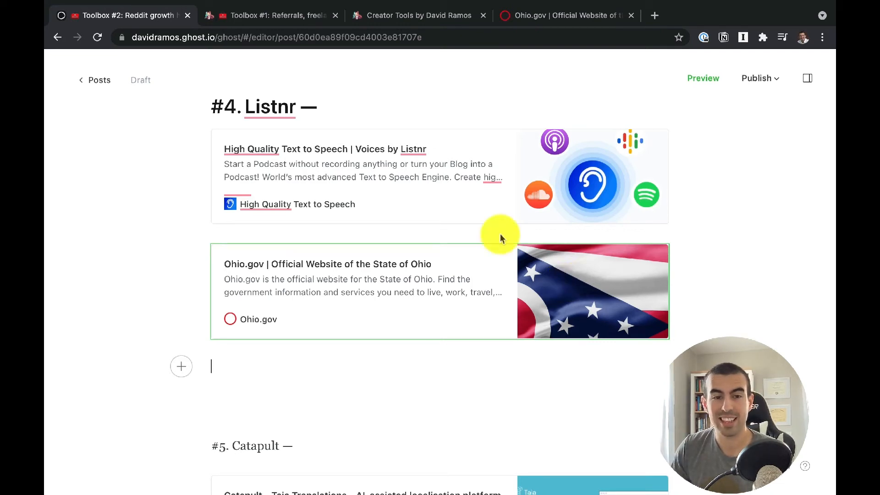
click(371, 361)
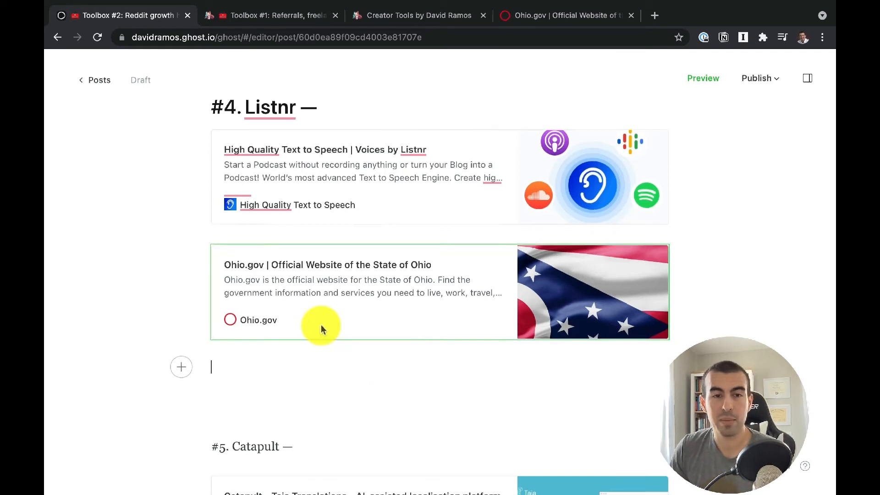
Link the "Who's it for:" text in the #3 LottieFiles section to the copied Ohio.gov home page URL.
scroll(321, 329, up, 6)
drag(298, 197, 209, 188)
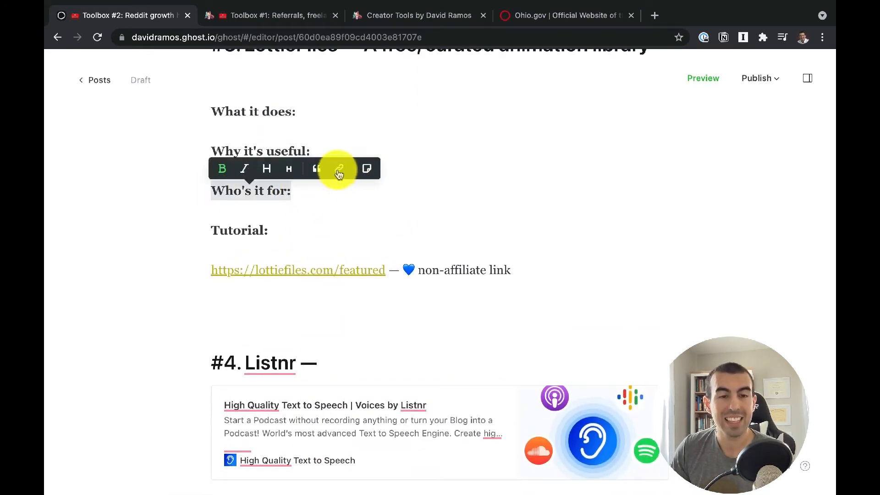
click(339, 175)
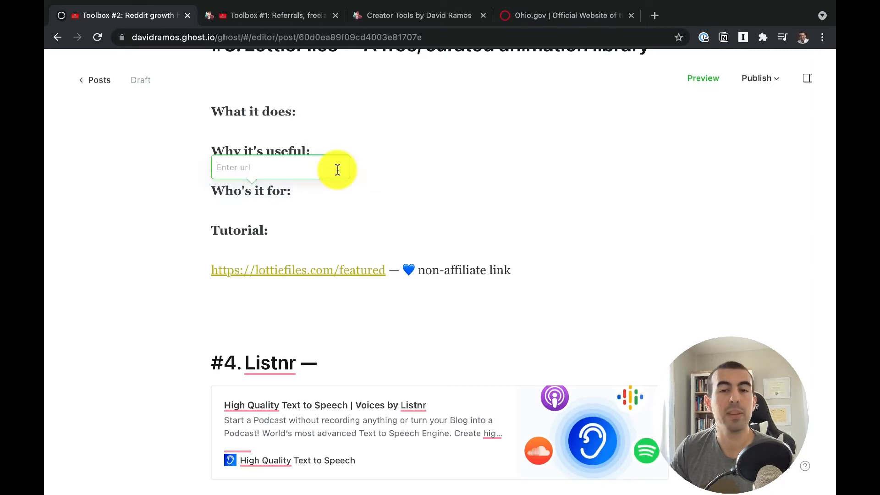
key(super+v)
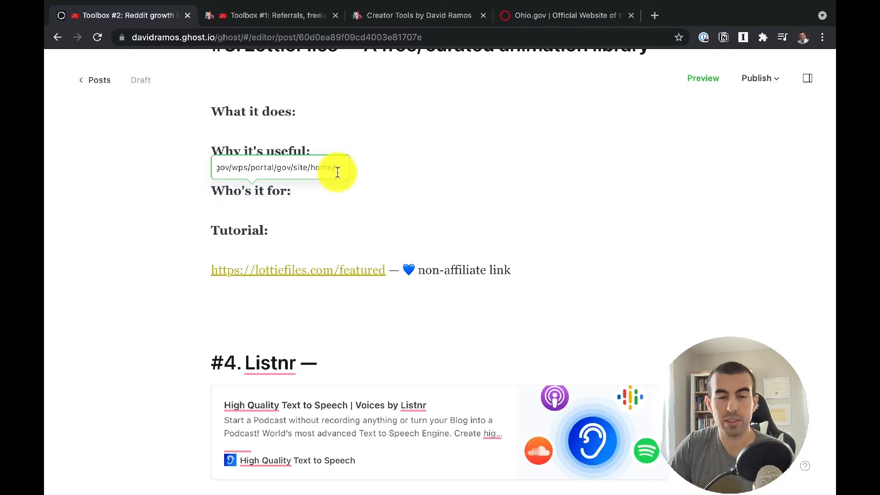
key(Return)
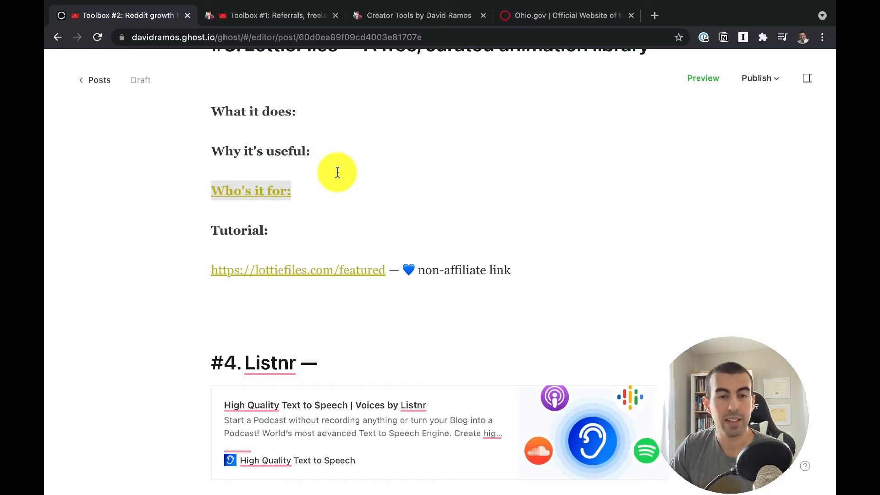
click(309, 208)
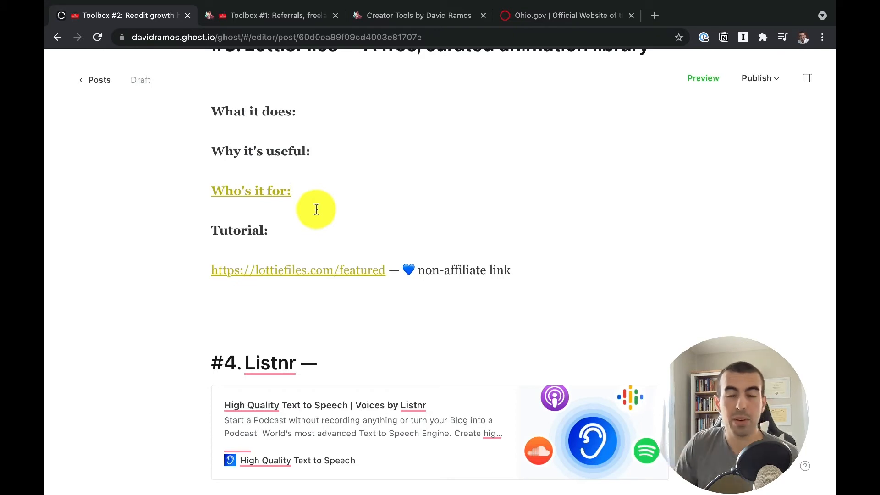
mouse_move(262, 189)
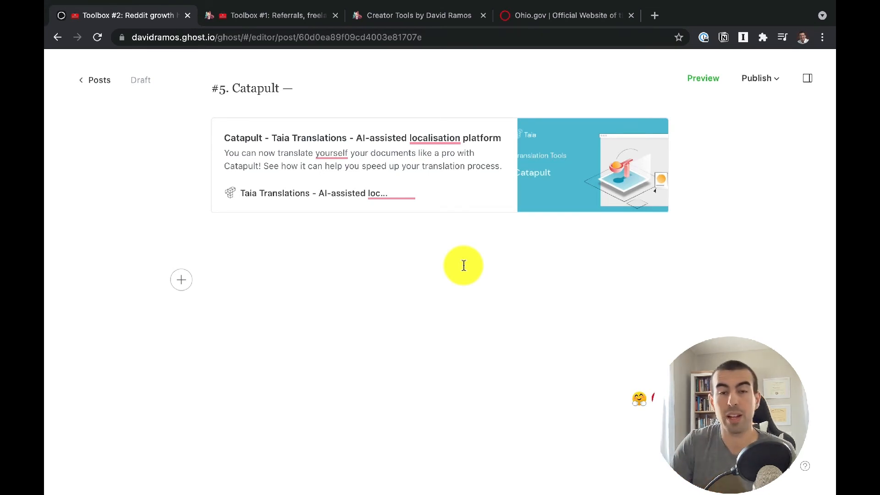
Browse the insertable cards and embeds in the empty paragraph below the Catapult bookmark card and choose the HTML card.
text(/)
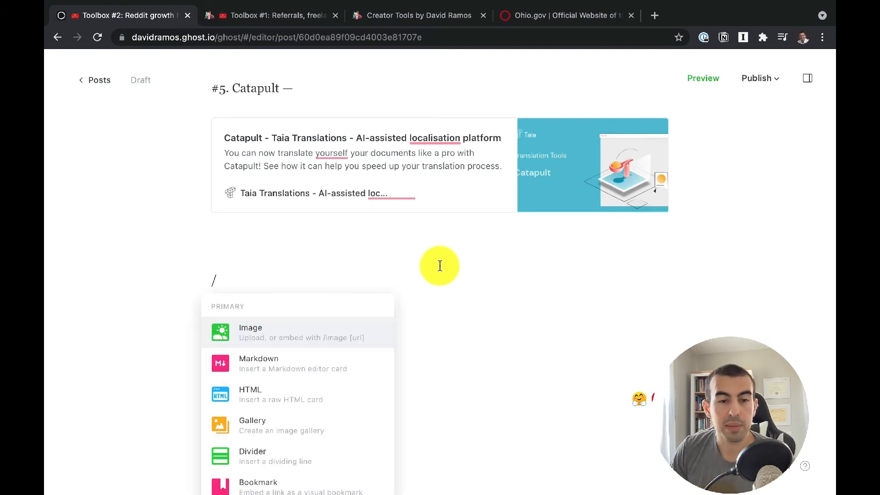
scroll(454, 275, down, 1)
scroll(344, 366, down, 6)
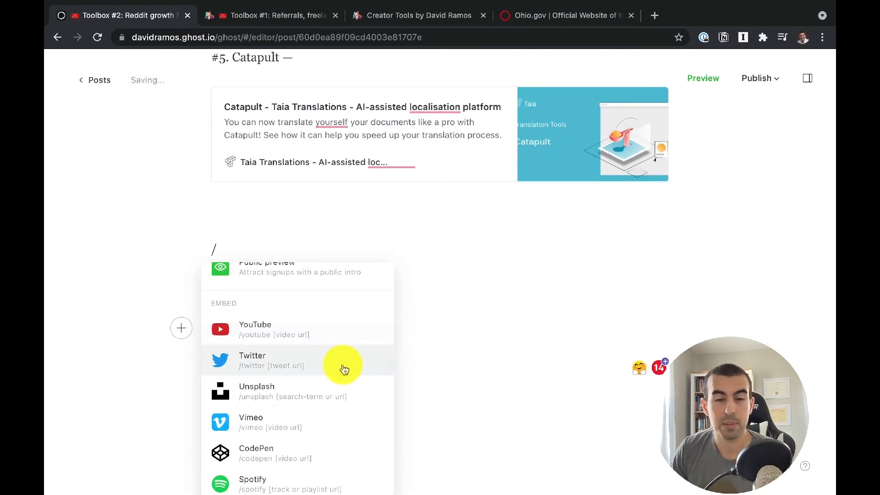
scroll(325, 342, down, 1)
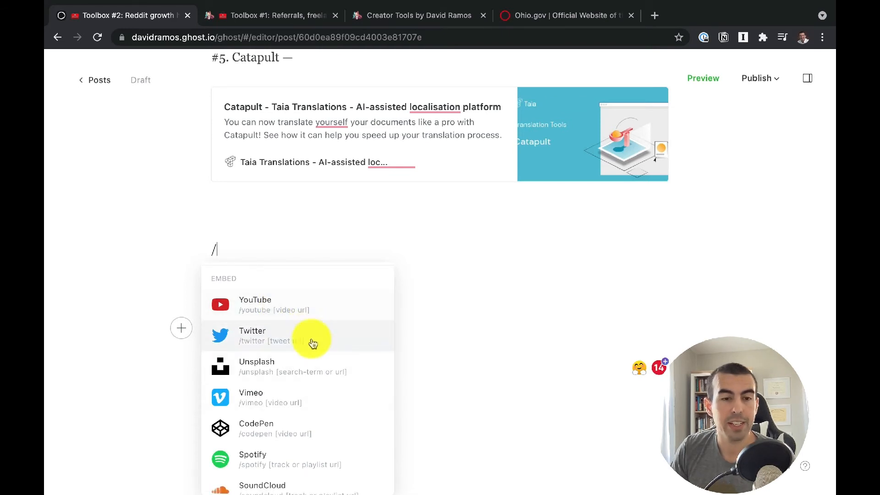
scroll(323, 377, down, 2)
scroll(324, 377, up, 1)
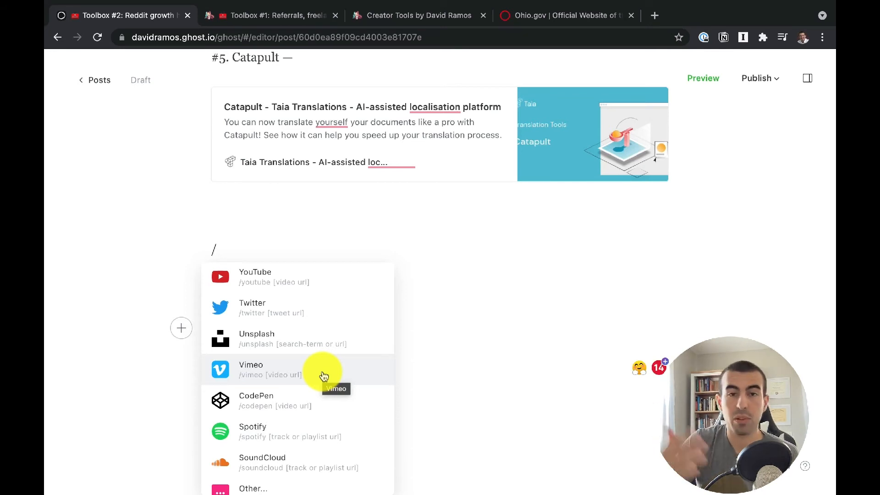
scroll(323, 376, down, 2)
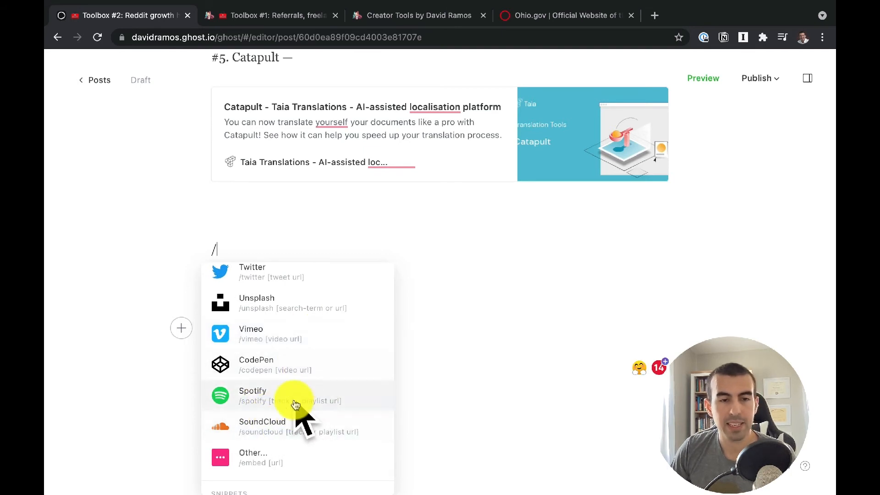
scroll(298, 408, up, 1)
scroll(296, 386, up, 10)
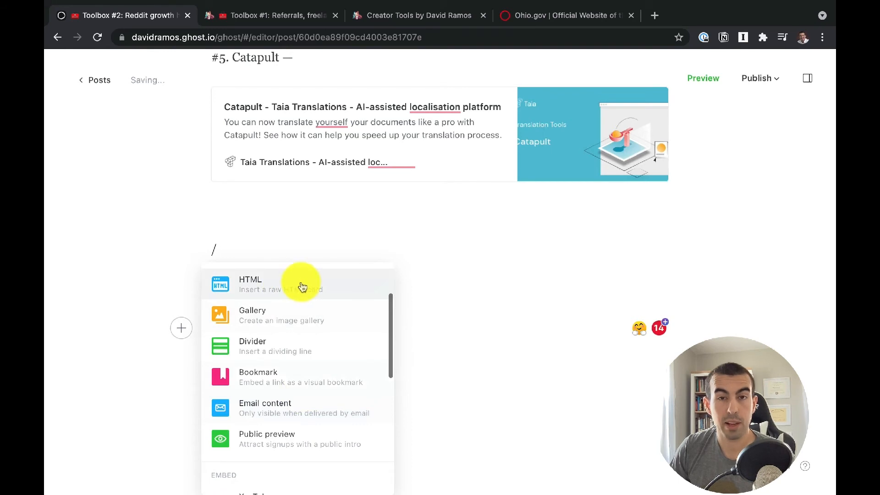
click(285, 288)
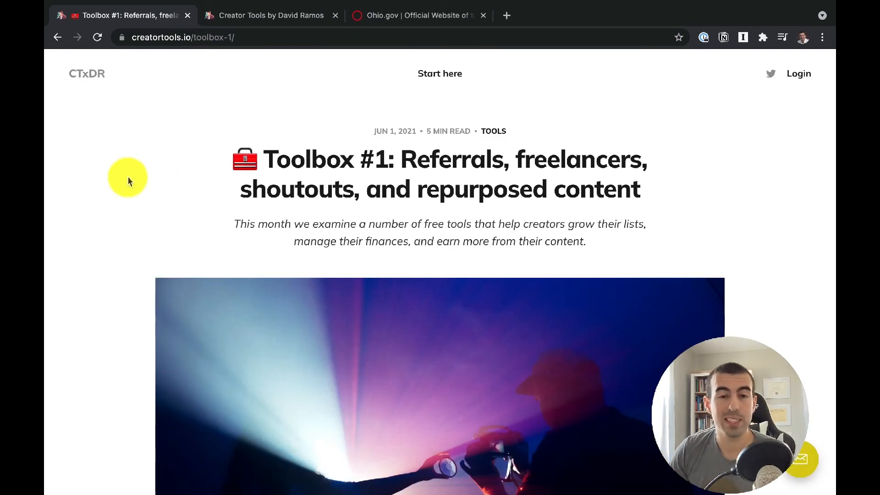
Look through the published Toolbox #1 post, from its title and housekeeping list to the SparkLoop bookmark card.
scroll(144, 196, down, 5)
scroll(144, 196, up, 3)
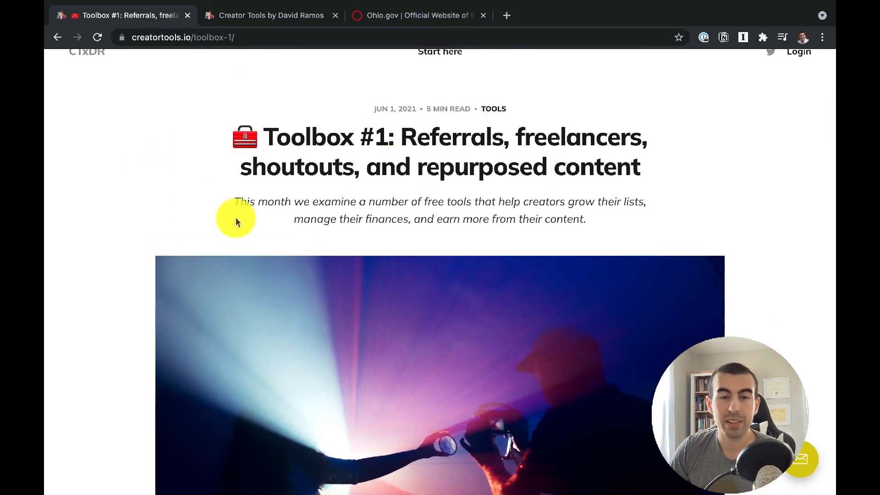
scroll(161, 239, down, 15)
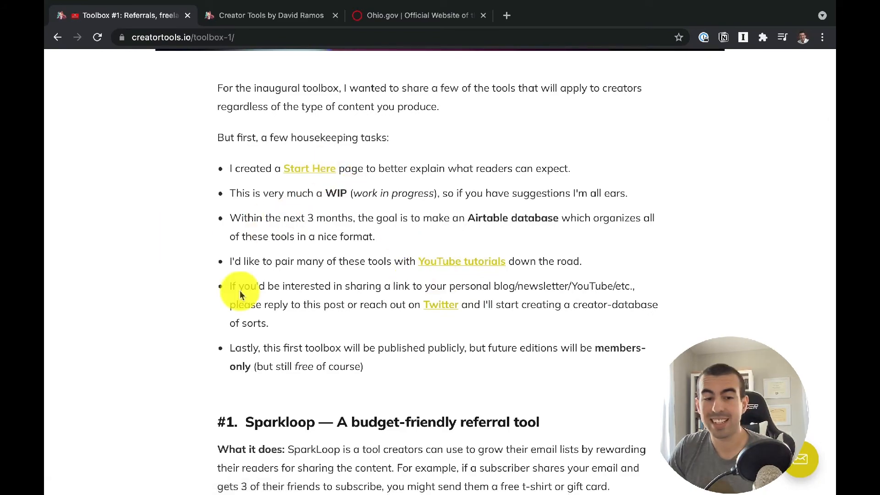
scroll(239, 290, down, 7)
scroll(240, 291, down, 4)
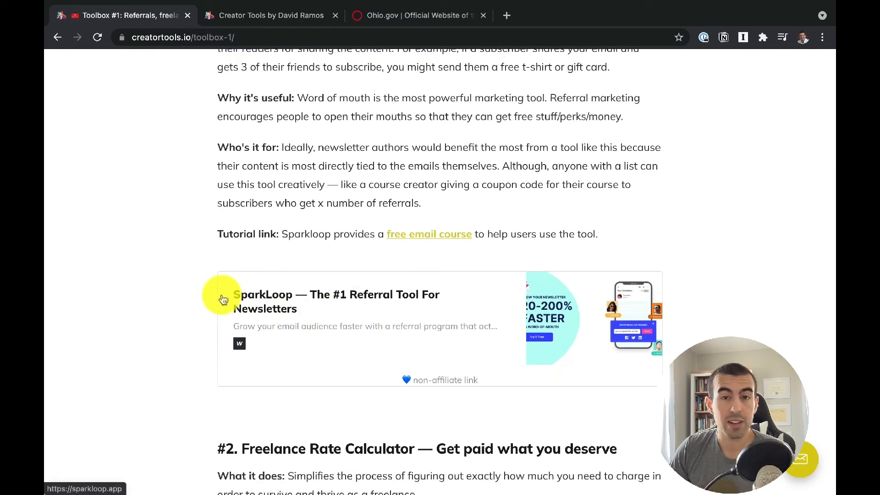
Examine the Sparkloop section of the published Toolbox #1 post and the video preview in its Freelance Rate Calculator section.
scroll(221, 296, up, 1)
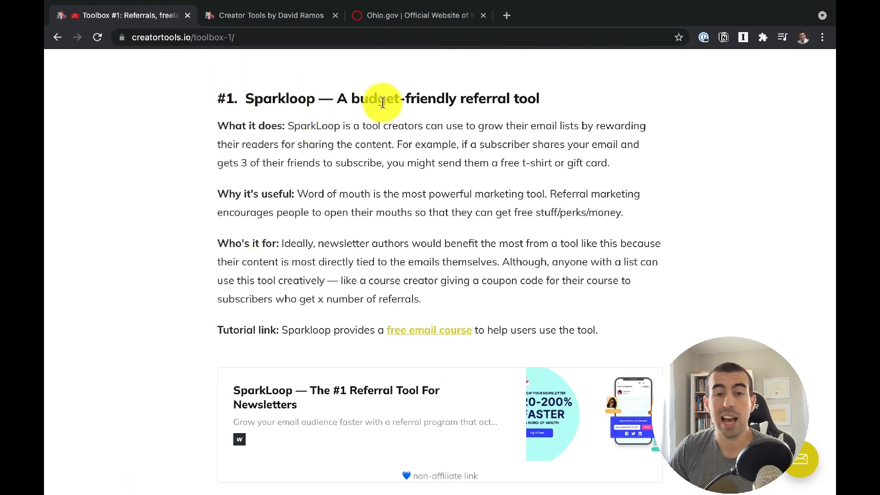
scroll(250, 210, down, 1)
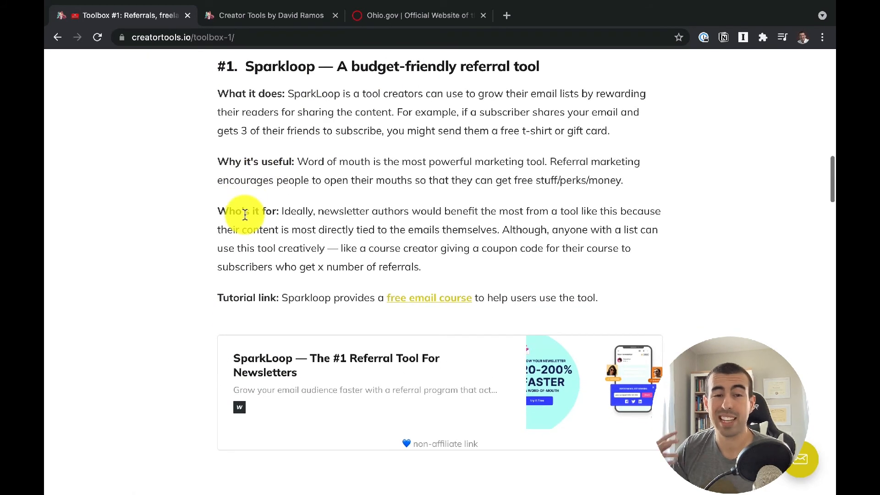
scroll(263, 155, down, 15)
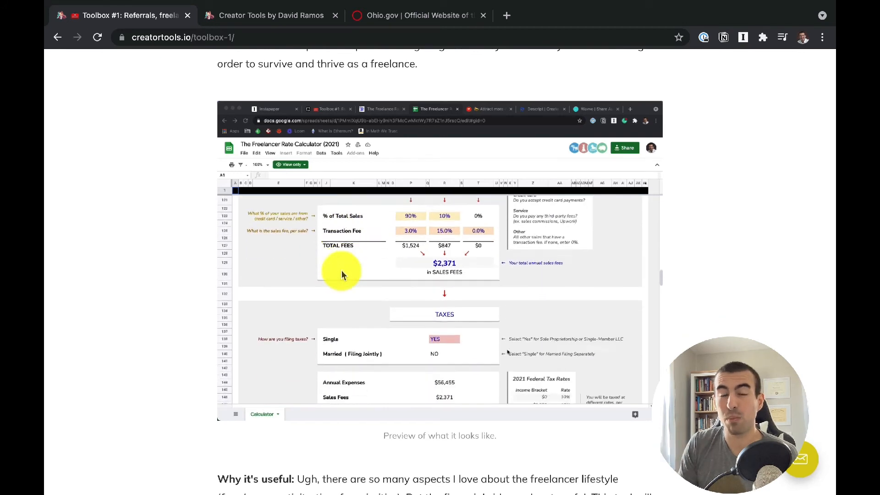
scroll(341, 274, down, 1)
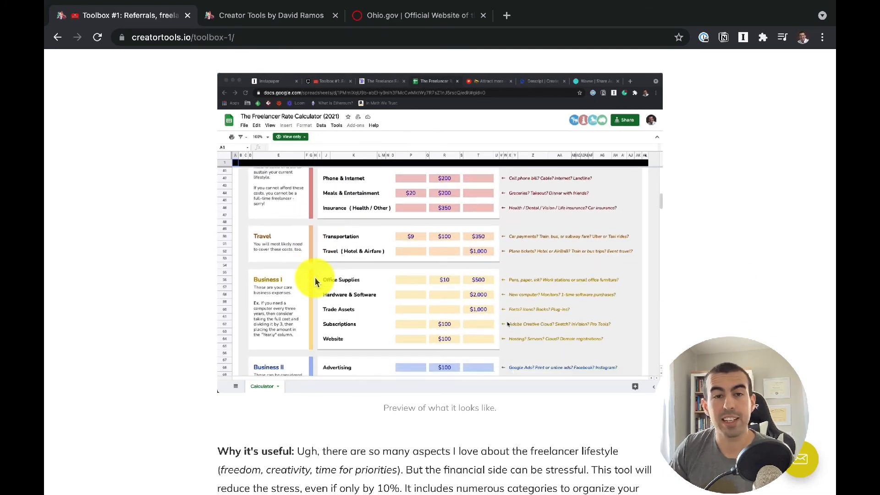
scroll(314, 277, down, 1)
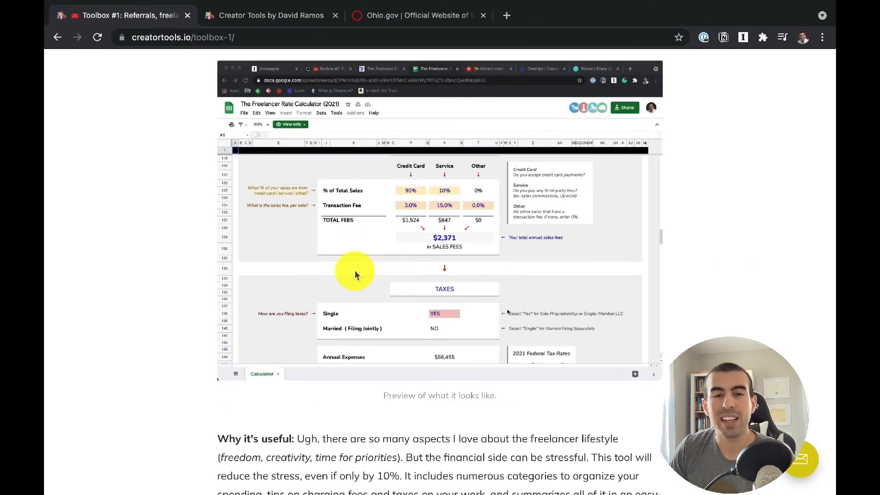
scroll(442, 232, up, 1)
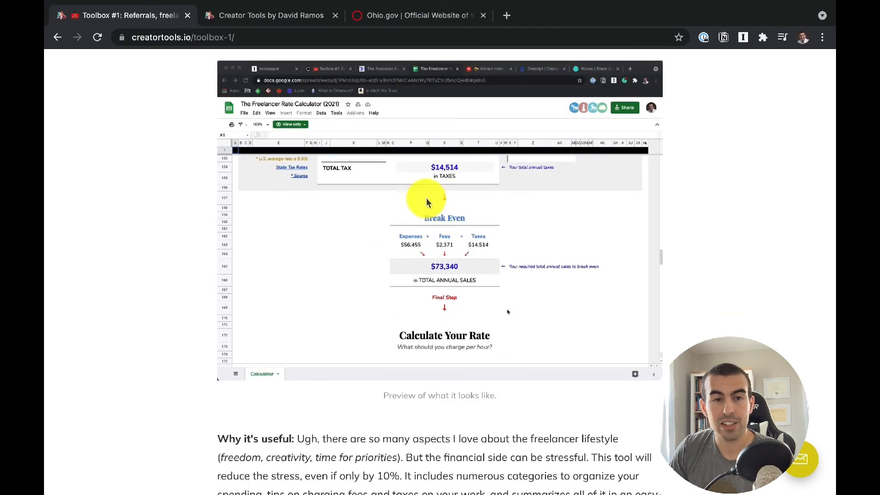
scroll(167, 238, down, 1)
scroll(167, 237, down, 1)
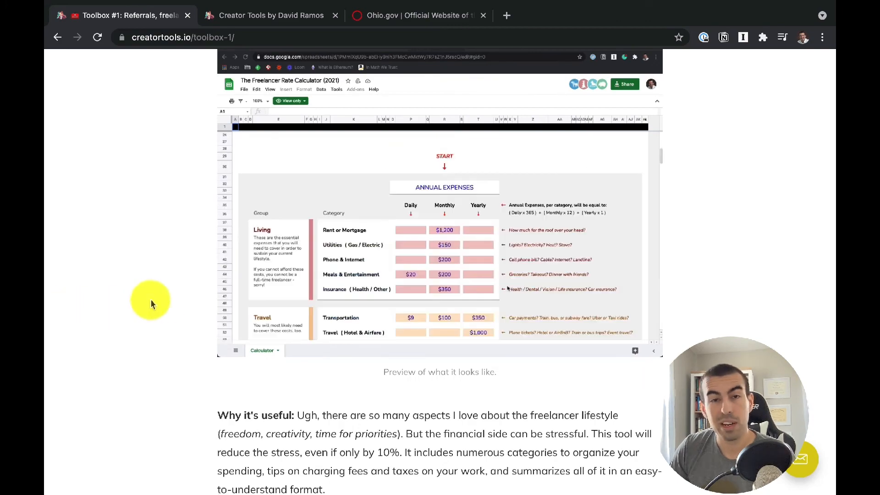
Look through the rest of Toolbox #1, from the Freelance Rate Calculator text through Shoutout, Descript and Wavve to the subscribe footer.
scroll(130, 252, down, 10)
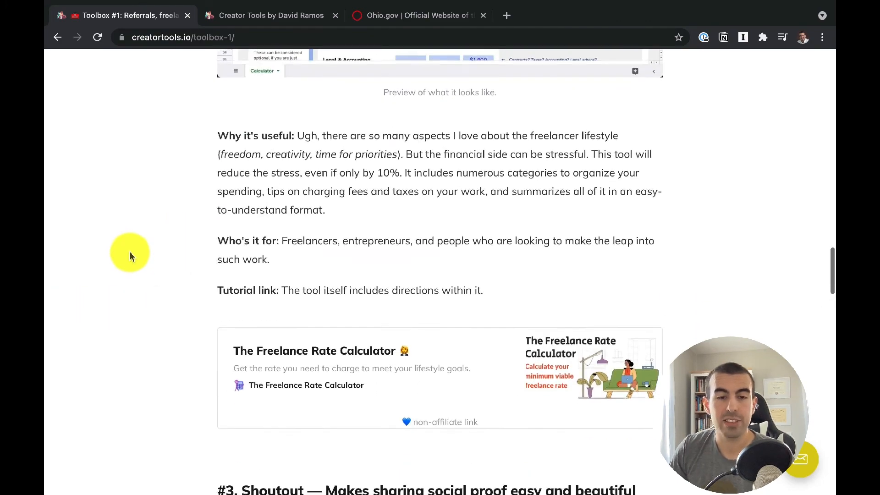
scroll(130, 256, down, 5)
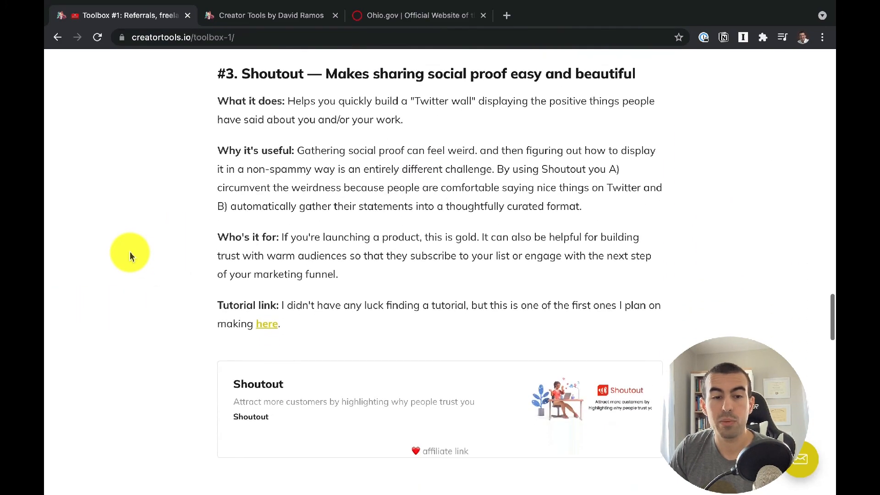
scroll(130, 252, down, 2)
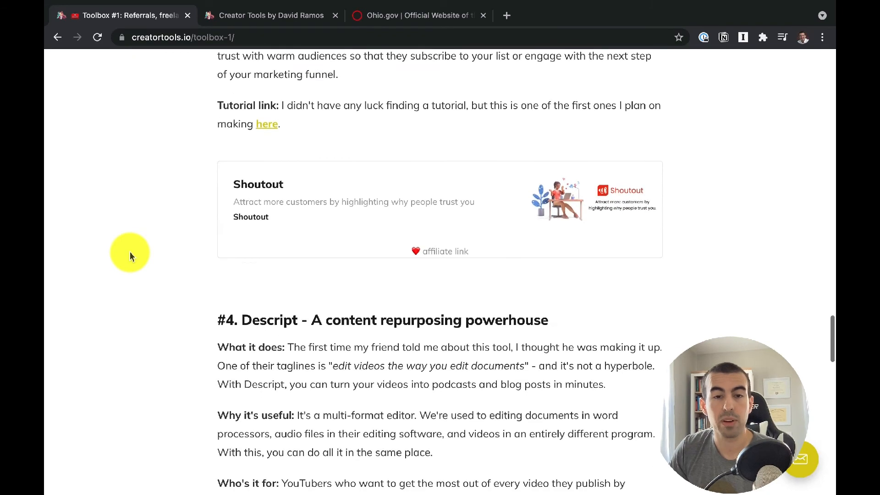
scroll(294, 266, down, 3)
scroll(295, 266, down, 15)
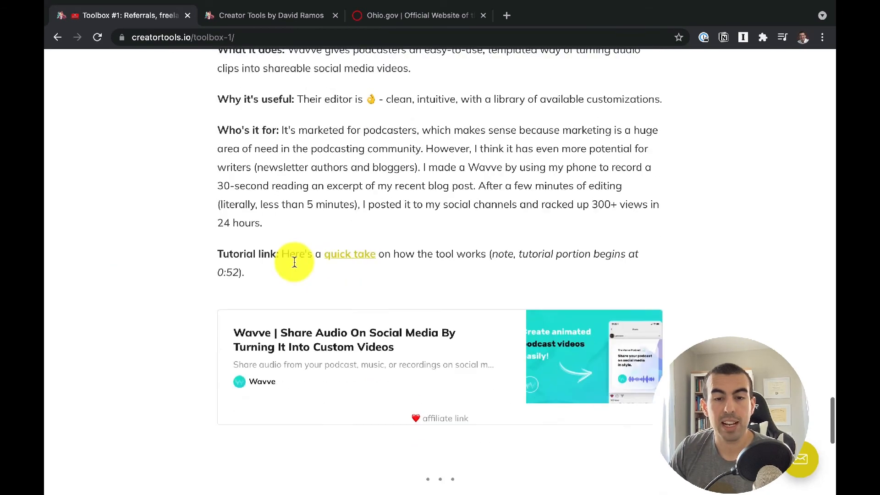
scroll(295, 264, down, 1)
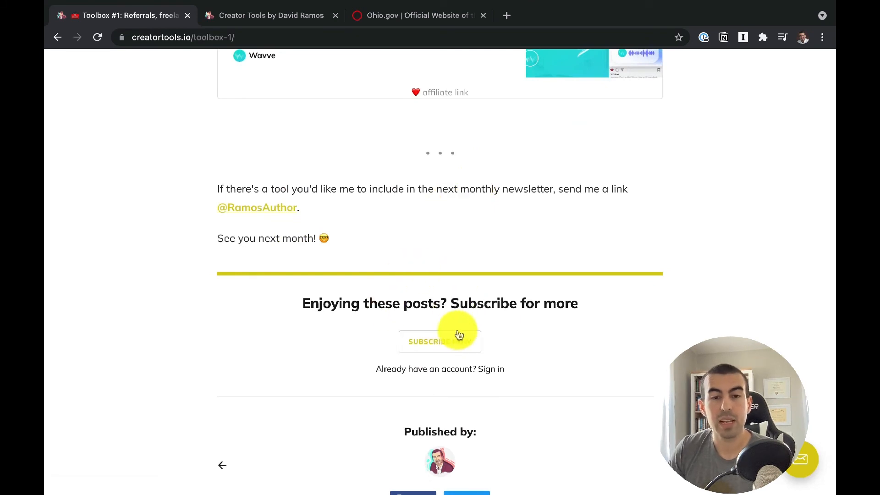
scroll(275, 332, down, 2)
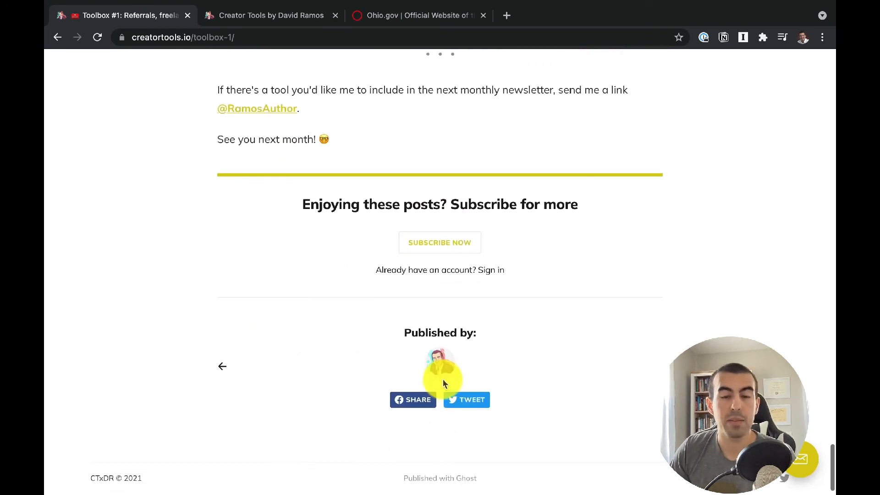
scroll(554, 340, up, 1)
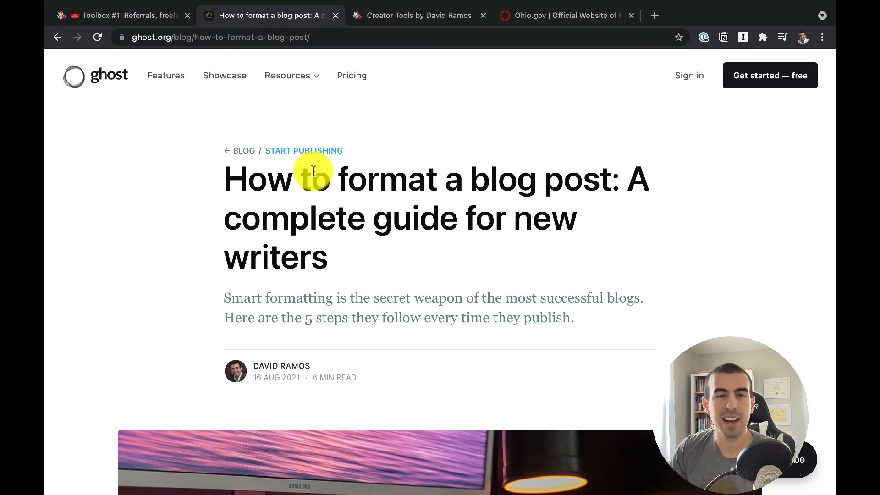
Skim the Ghost blog article "How to format a blog post", covering its section headers, quotes and text formatting example, and return to its title.
scroll(260, 209, down, 2)
scroll(259, 208, down, 20)
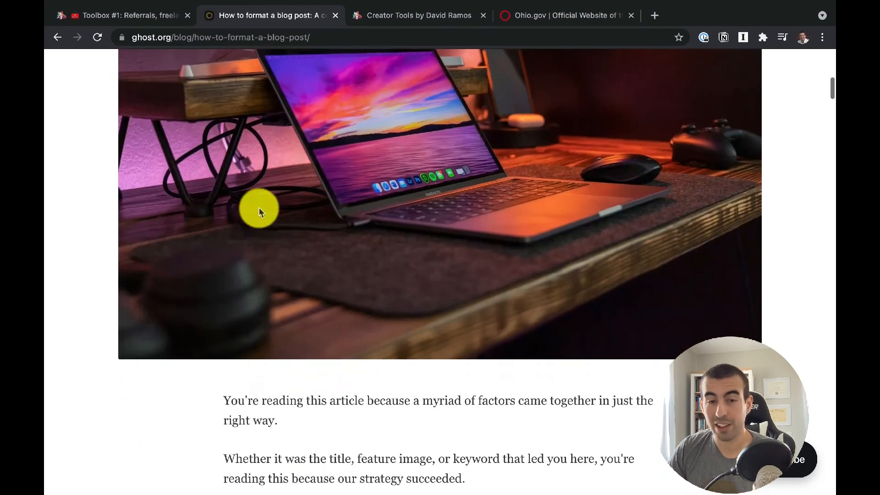
scroll(258, 211, down, 15)
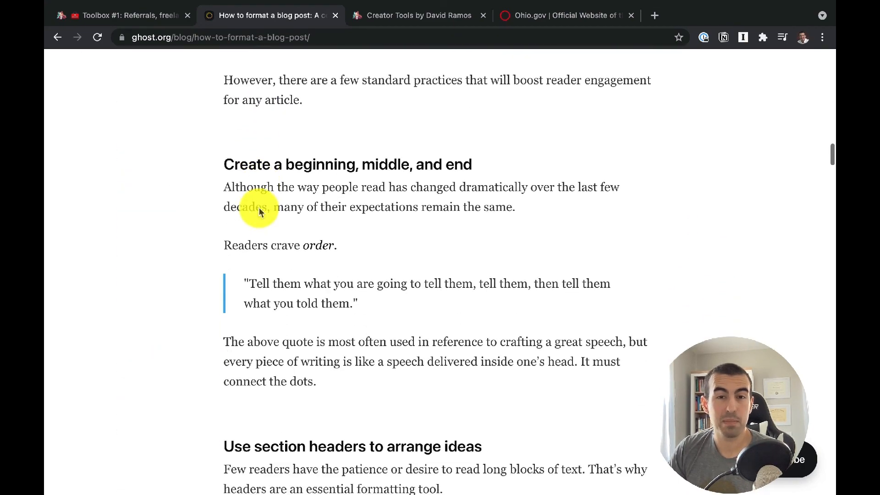
scroll(259, 210, down, 4)
scroll(259, 210, up, 15)
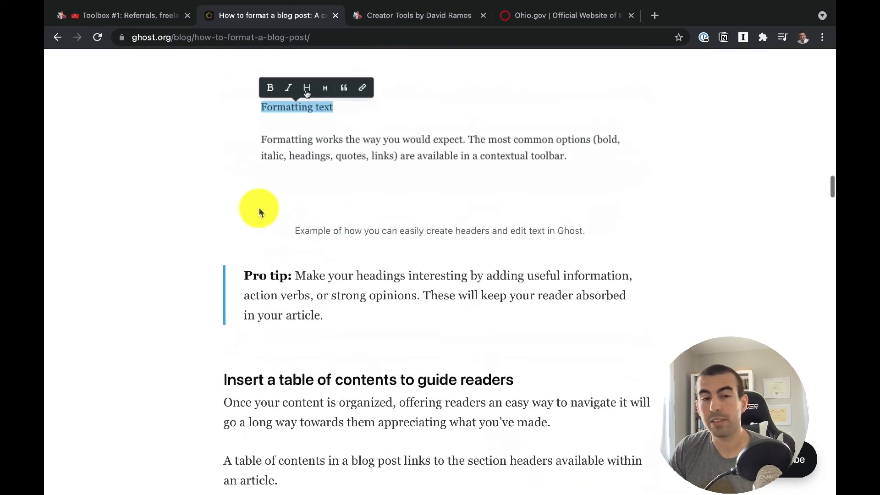
scroll(258, 211, up, 10)
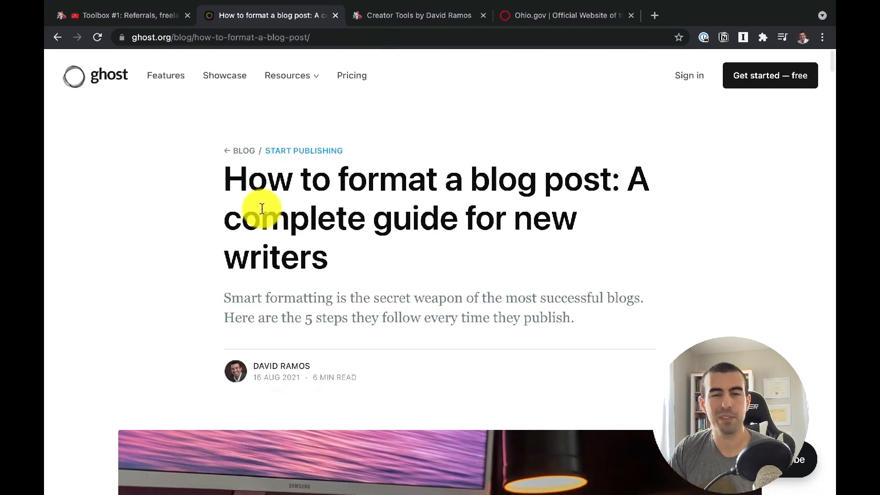